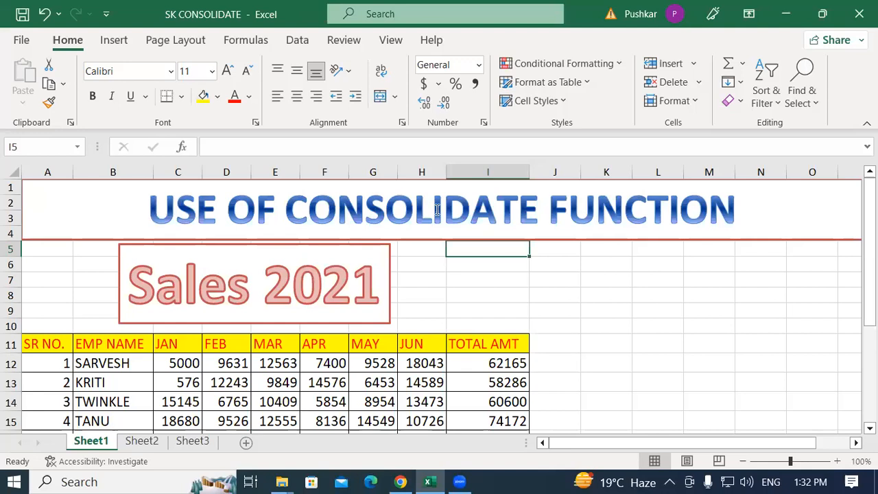
pyautogui.click(422, 305)
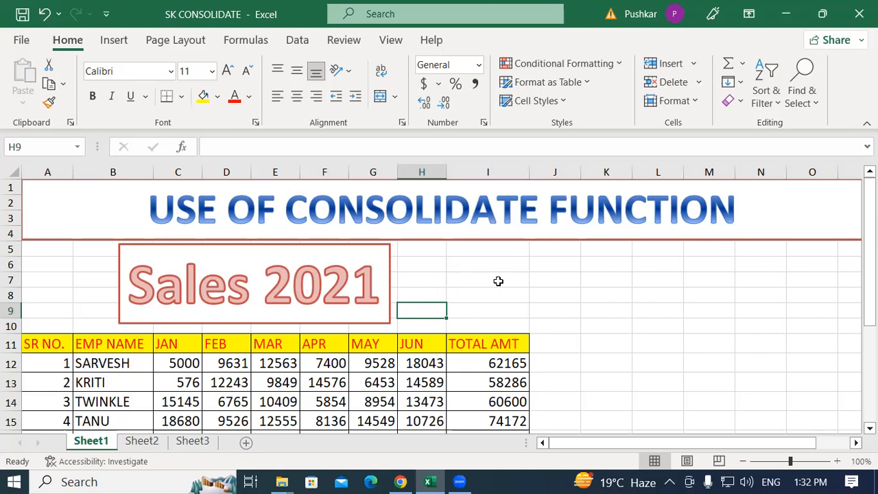
pyautogui.scroll(-1, 564, 279)
pyautogui.scroll(1, 572, 280)
pyautogui.click(453, 278)
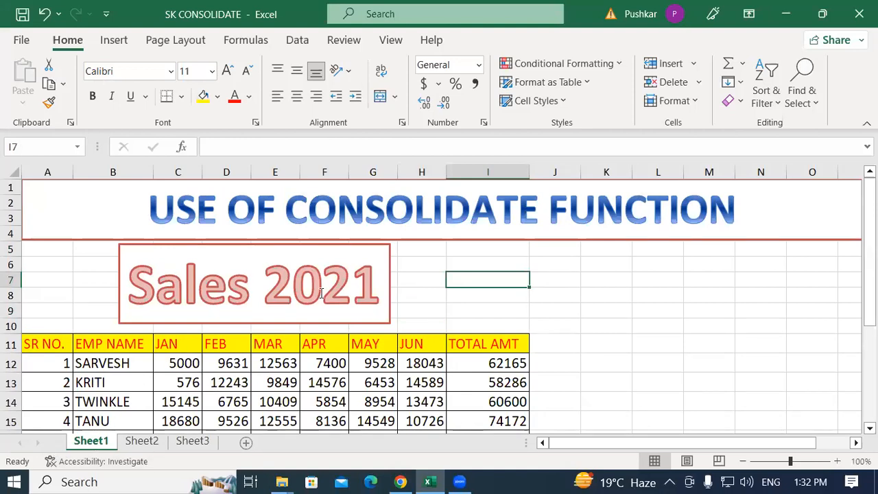
pyautogui.scroll(-2, 534, 312)
pyautogui.scroll(2, 533, 310)
pyautogui.moveTo(132, 281); pyautogui.dragTo(360, 278)
pyautogui.click(490, 307)
pyautogui.scroll(-1, 256, 354)
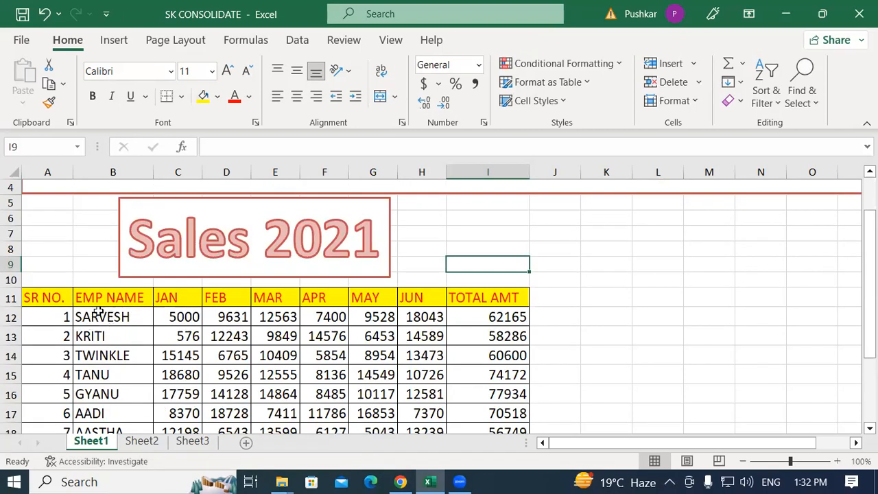
# Examine the employee names, the JAN to JUN sales figures and the TOTAL AMT column of the Sales 2021 table on Sheet1.
pyautogui.click(108, 298)
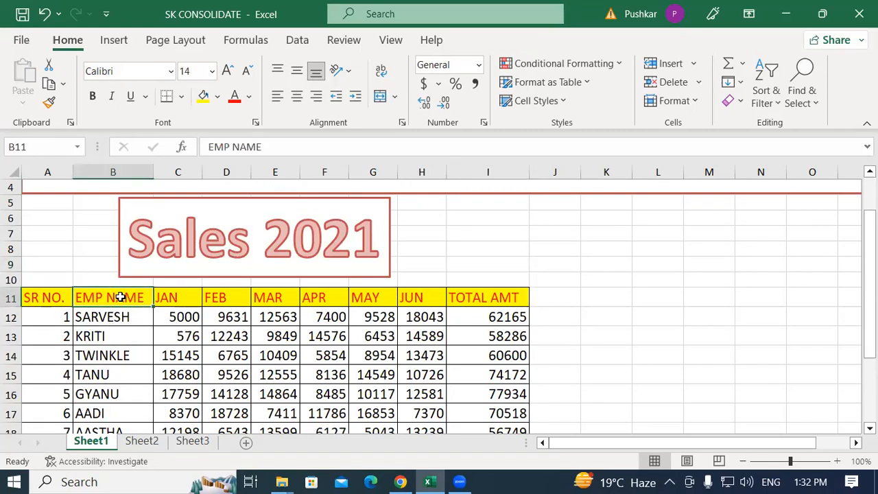
pyautogui.moveTo(119, 303); pyautogui.dragTo(106, 424)
pyautogui.click(107, 425)
pyautogui.scroll(-2, 616, 263)
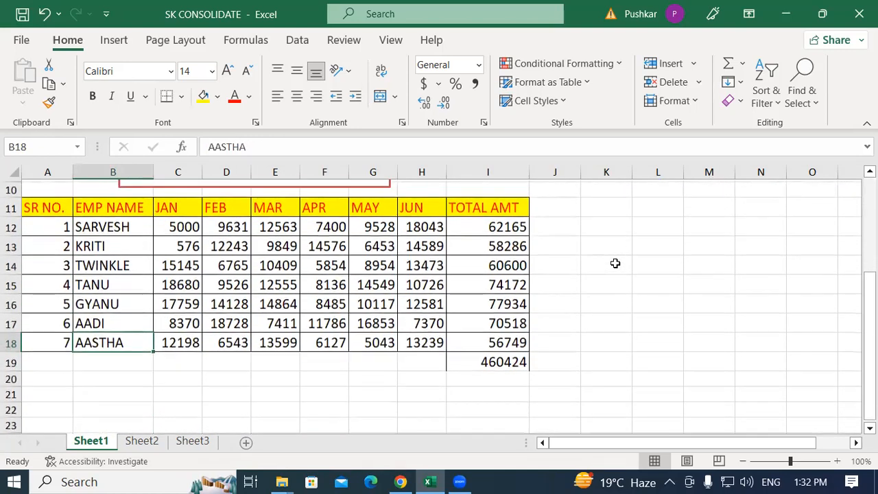
pyautogui.scroll(1, 565, 283)
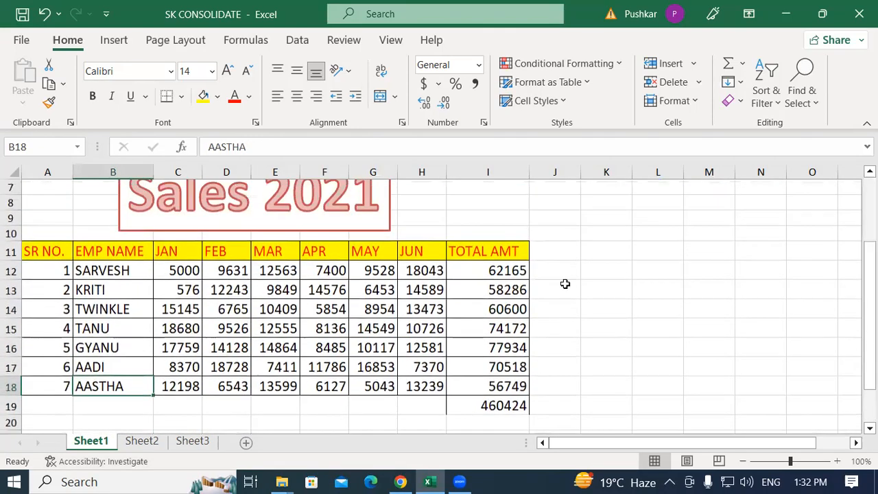
pyautogui.click(177, 268)
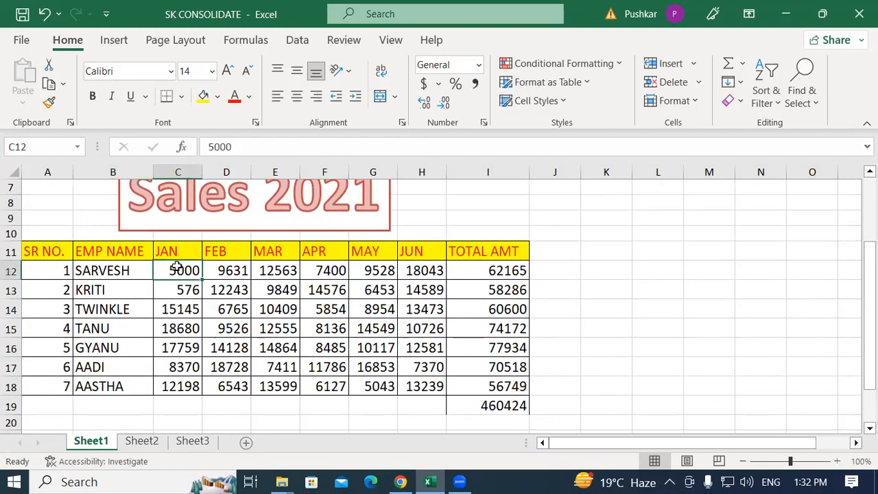
pyautogui.moveTo(201, 270); pyautogui.dragTo(419, 387)
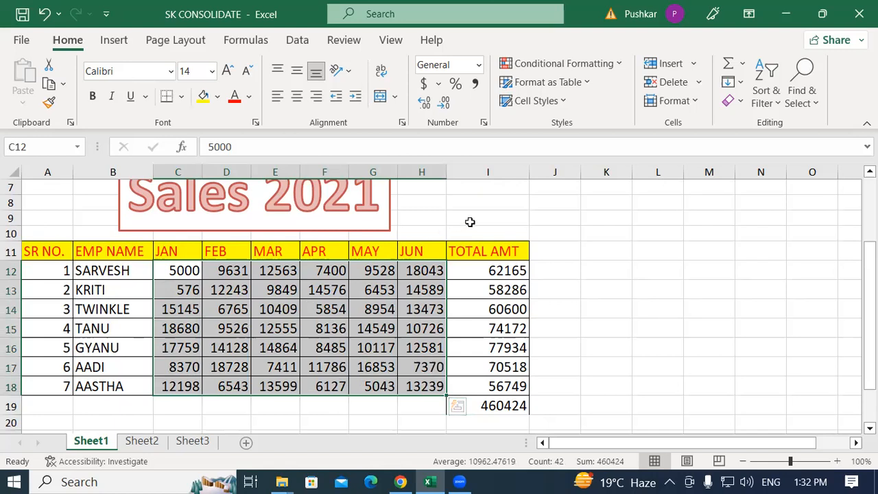
pyautogui.moveTo(497, 265); pyautogui.dragTo(485, 384)
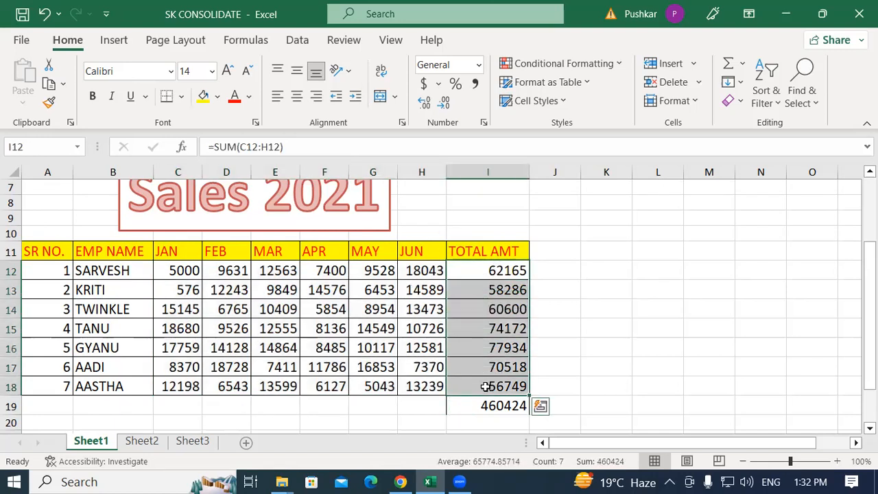
pyautogui.click(587, 273)
pyautogui.moveTo(112, 271); pyautogui.dragTo(104, 388)
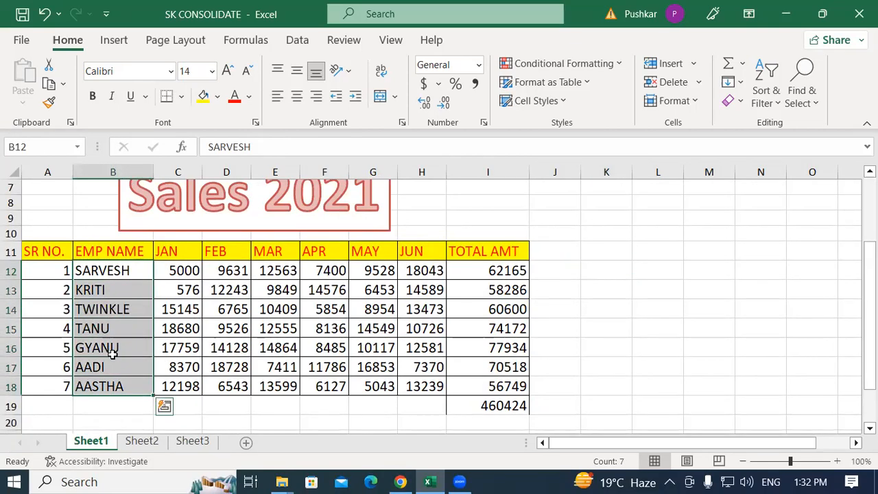
pyautogui.moveTo(180, 271); pyautogui.dragTo(432, 385)
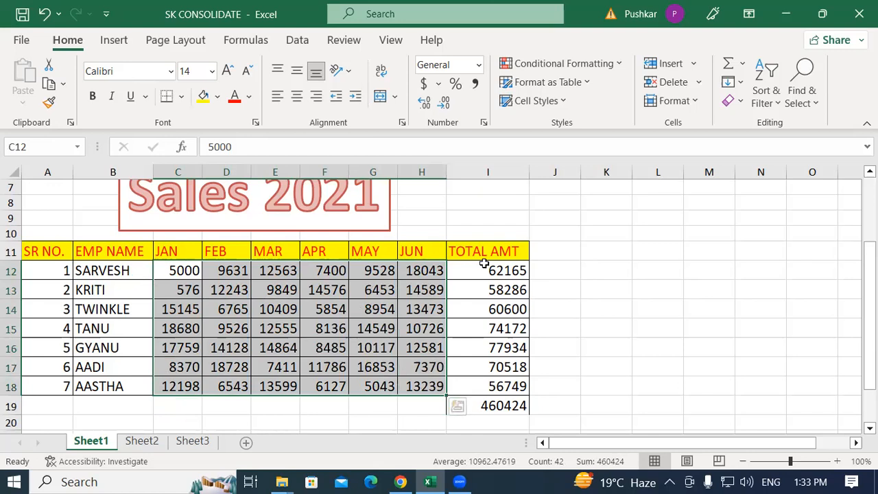
pyautogui.moveTo(492, 271); pyautogui.dragTo(499, 385)
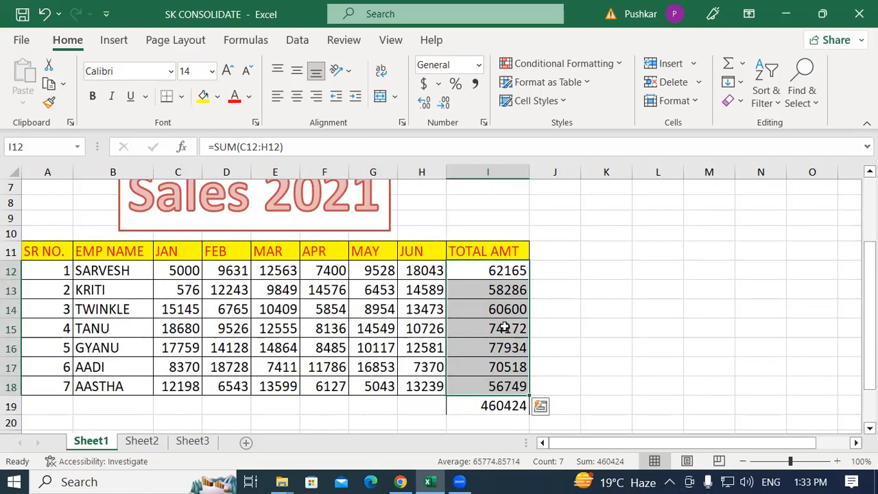
pyautogui.click(610, 258)
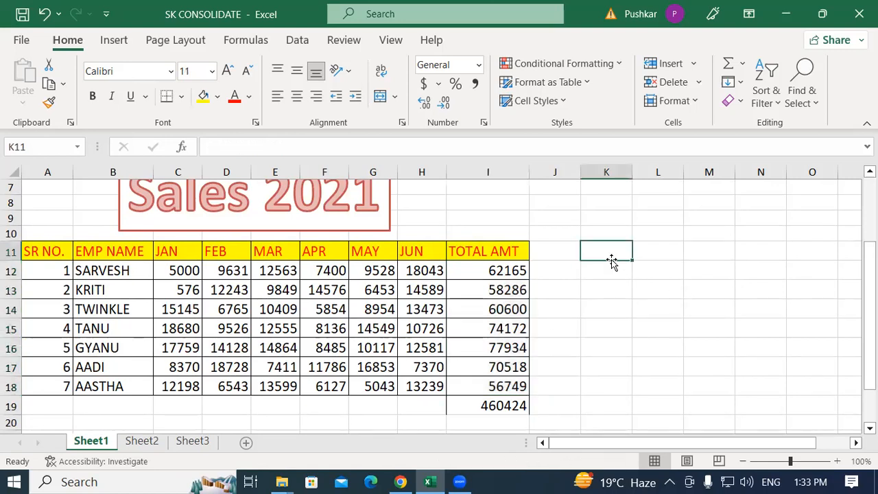
# Examine the employee names, monthly figures and TOTAL AMT column of the Sales 2022 table on Sheet2.
pyautogui.click(143, 442)
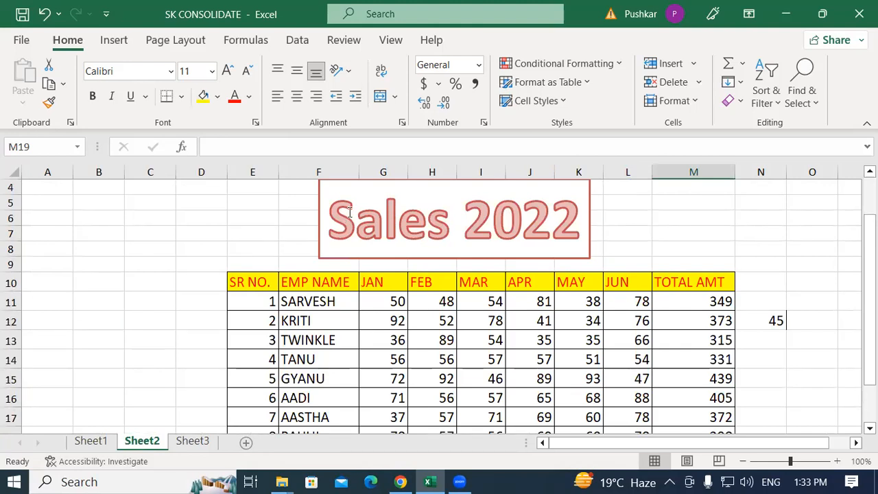
pyautogui.click(671, 229)
pyautogui.scroll(-2, 549, 281)
pyautogui.scroll(1, 309, 254)
pyautogui.moveTo(309, 254); pyautogui.dragTo(319, 390)
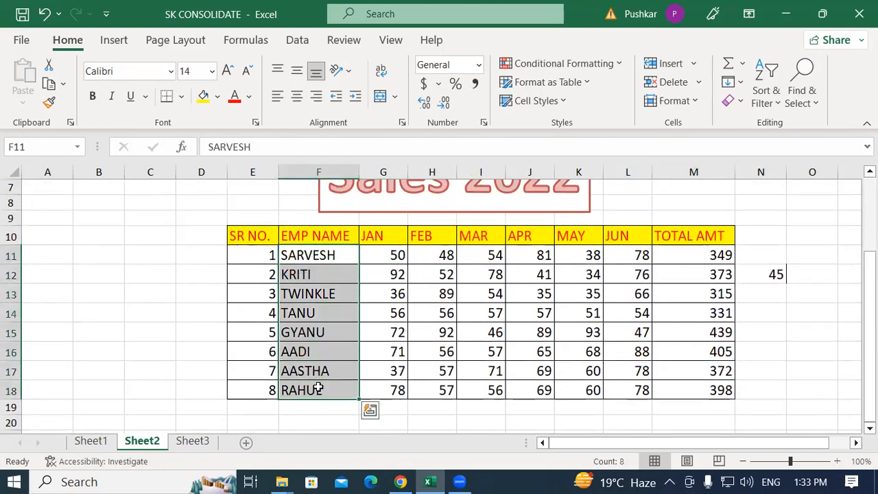
pyautogui.click(378, 232)
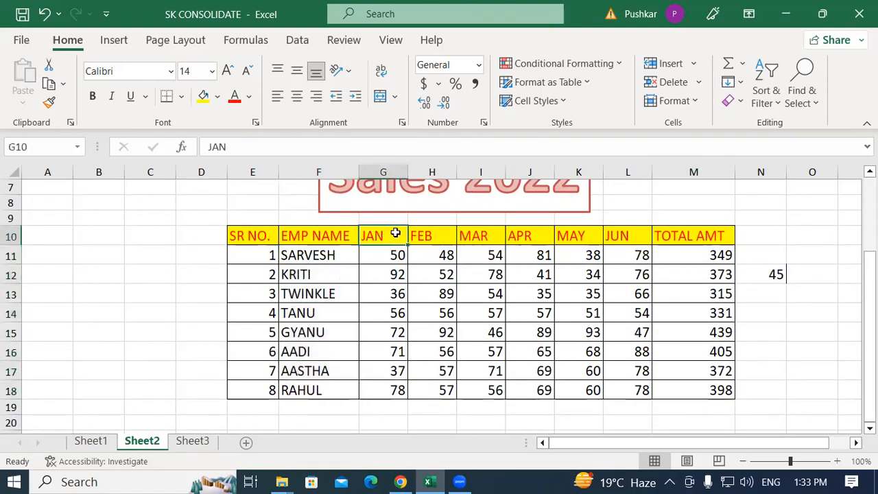
pyautogui.click(635, 237)
pyautogui.moveTo(378, 262); pyautogui.dragTo(618, 392)
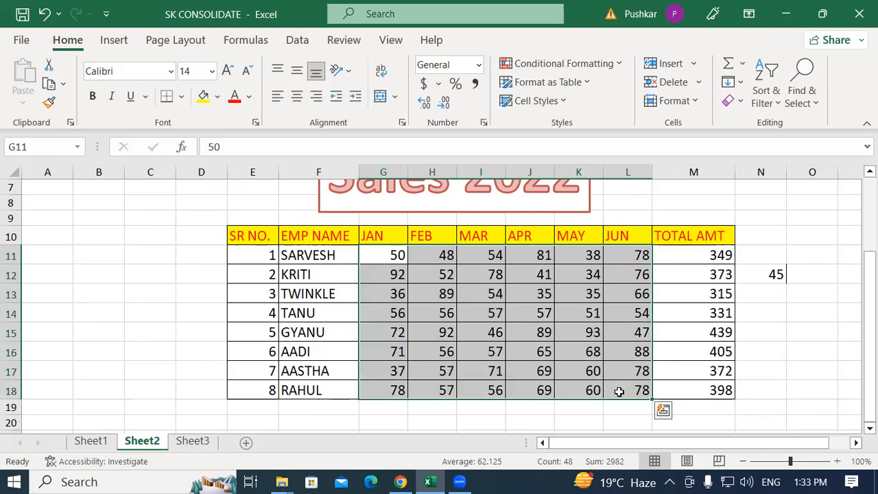
pyautogui.moveTo(676, 256); pyautogui.dragTo(688, 394)
pyautogui.click(164, 248)
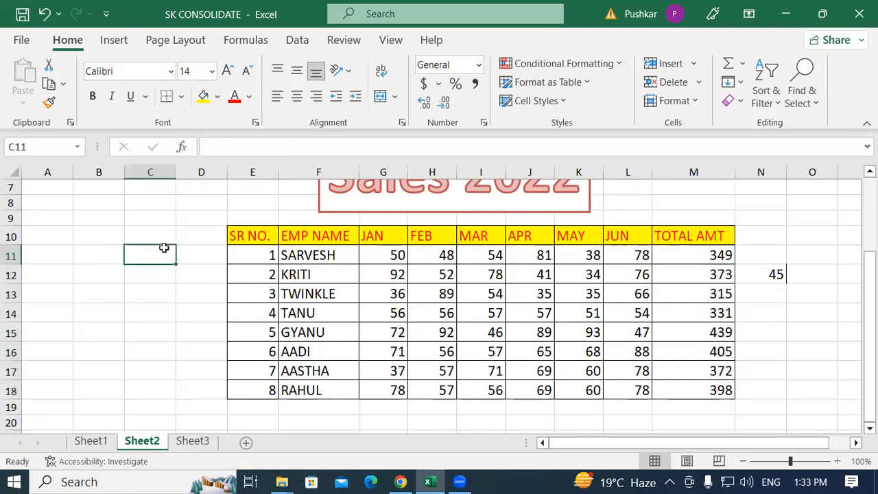
# Compare the sales tables' layout and position on Sheet1 and Sheet2, and check Sheet3 as the place for the combined data.
pyautogui.click(97, 442)
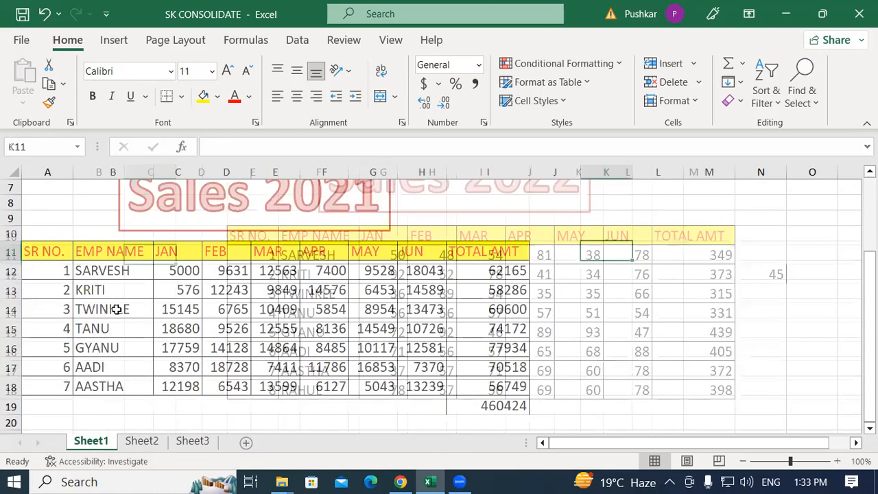
pyautogui.click(146, 443)
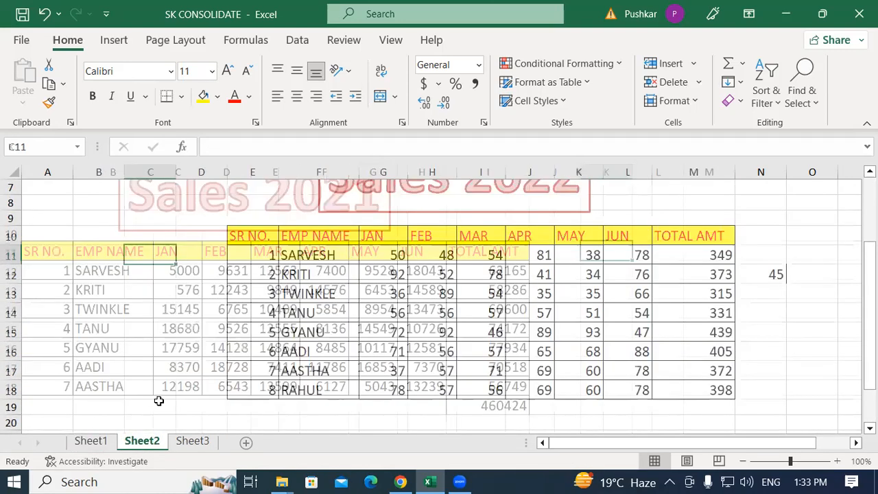
pyautogui.click(93, 442)
pyautogui.click(142, 442)
pyautogui.click(195, 442)
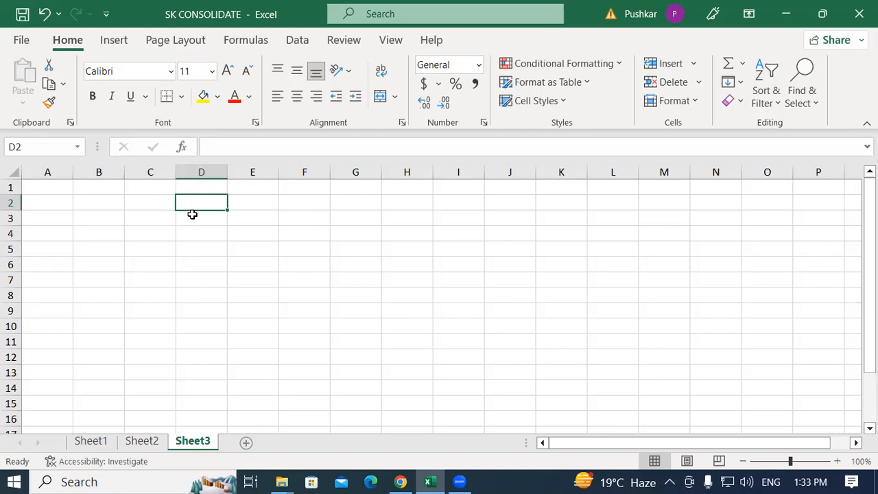
pyautogui.click(96, 441)
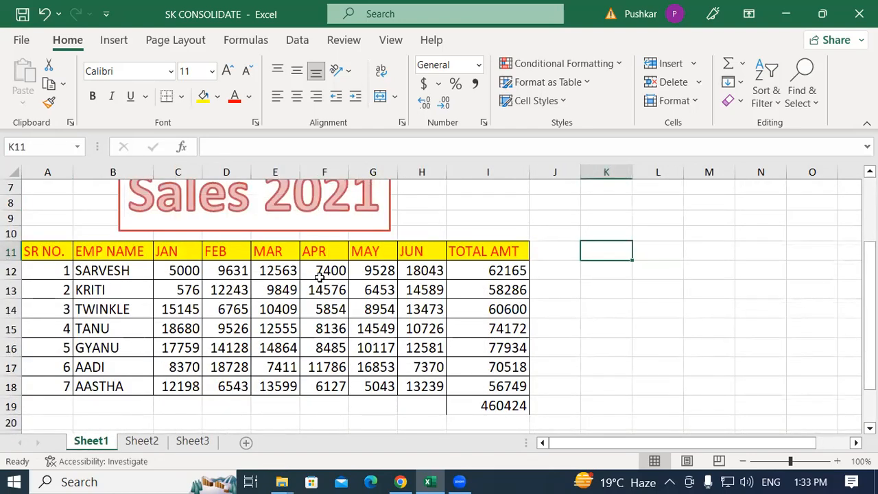
pyautogui.click(141, 441)
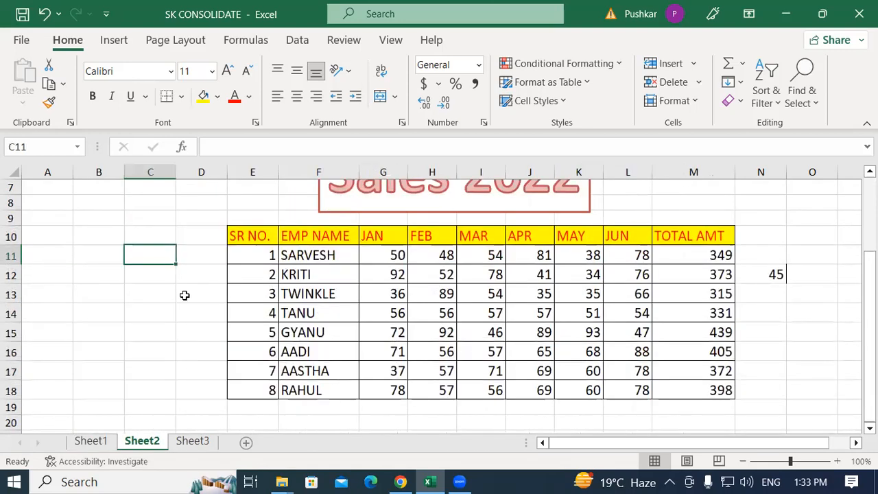
pyautogui.click(193, 442)
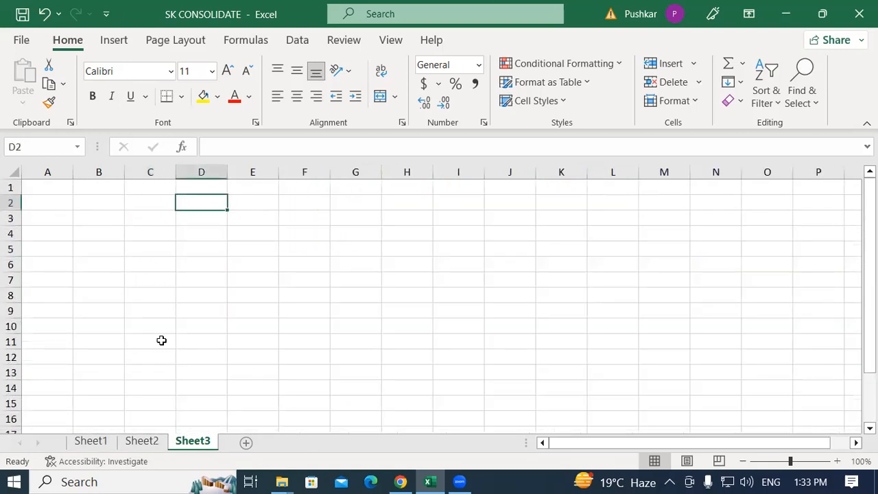
pyautogui.click(91, 442)
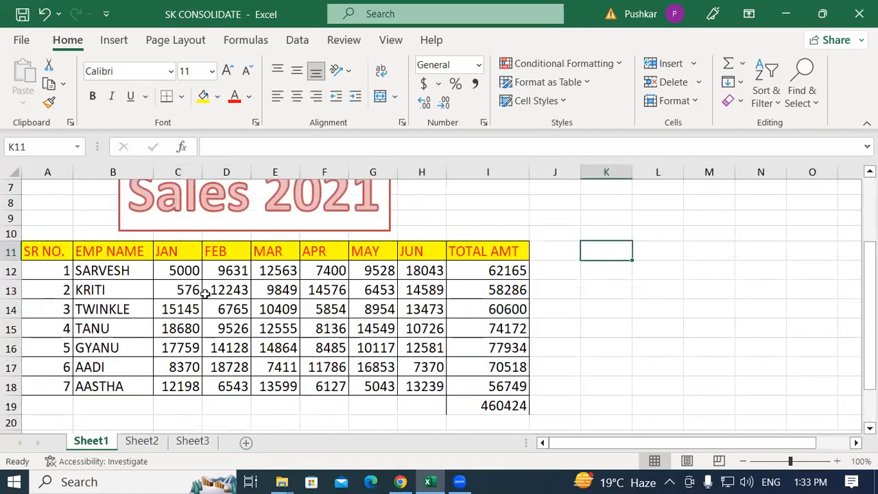
pyautogui.click(148, 441)
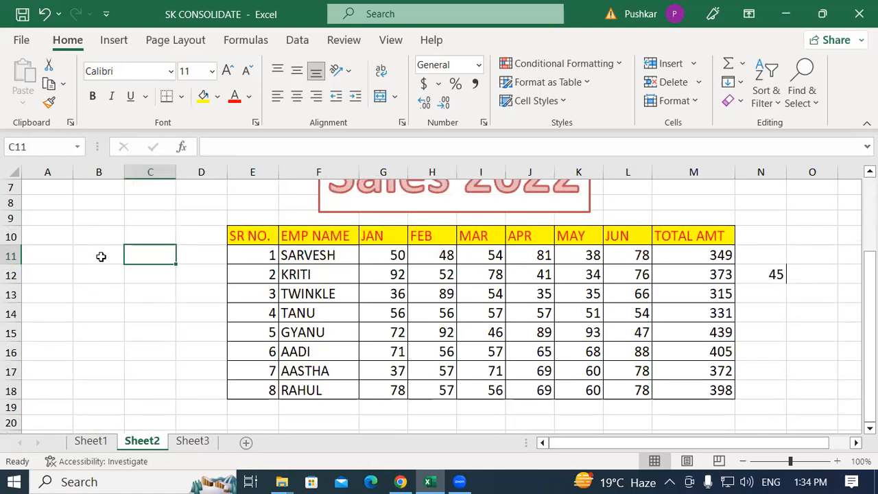
pyautogui.scroll(2, 103, 254)
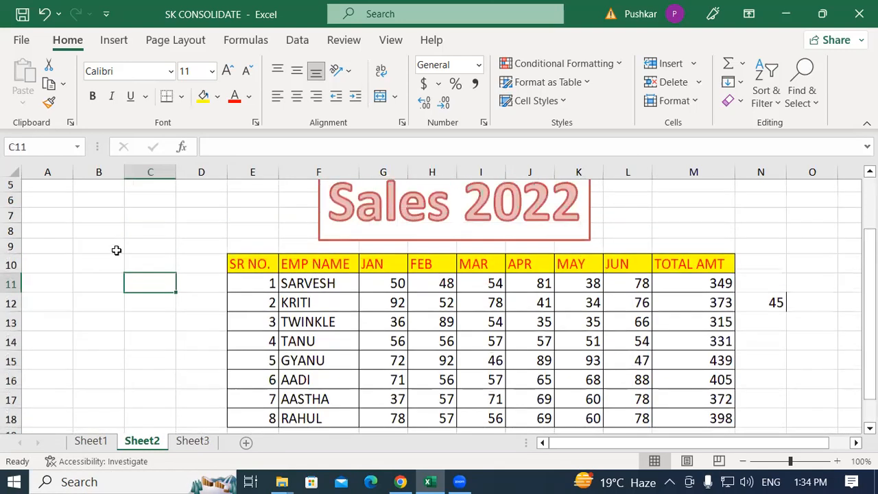
# Compare the first employee's monthly sales and TOTAL AMT formula in the Sales 2021 and Sales 2022 tables.
pyautogui.click(89, 441)
pyautogui.scroll(2, 305, 257)
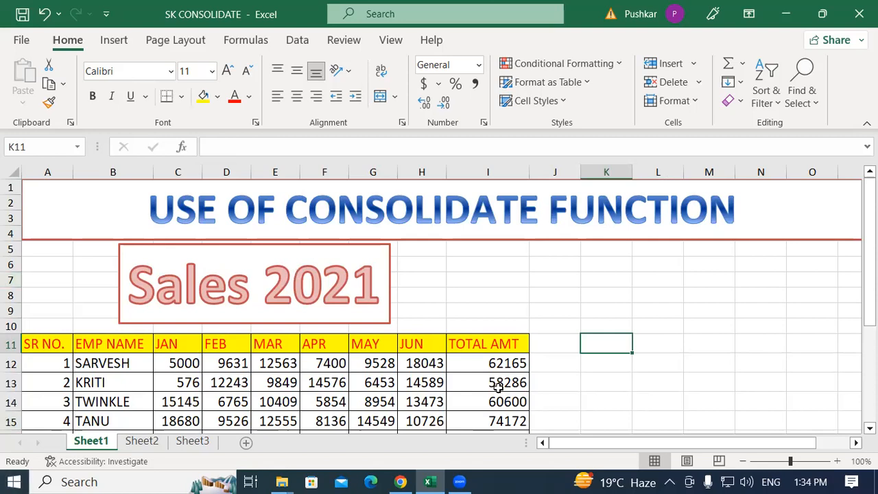
pyautogui.scroll(-3, 322, 306)
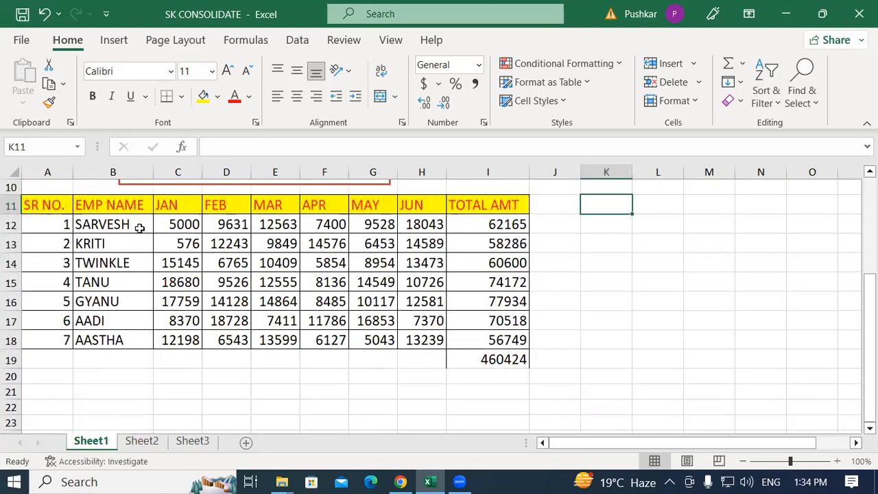
pyautogui.click(169, 227)
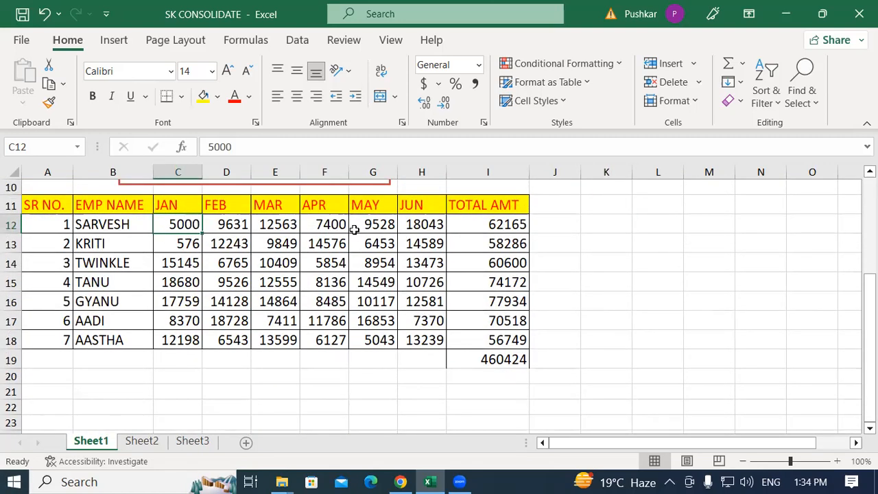
pyautogui.click(476, 227)
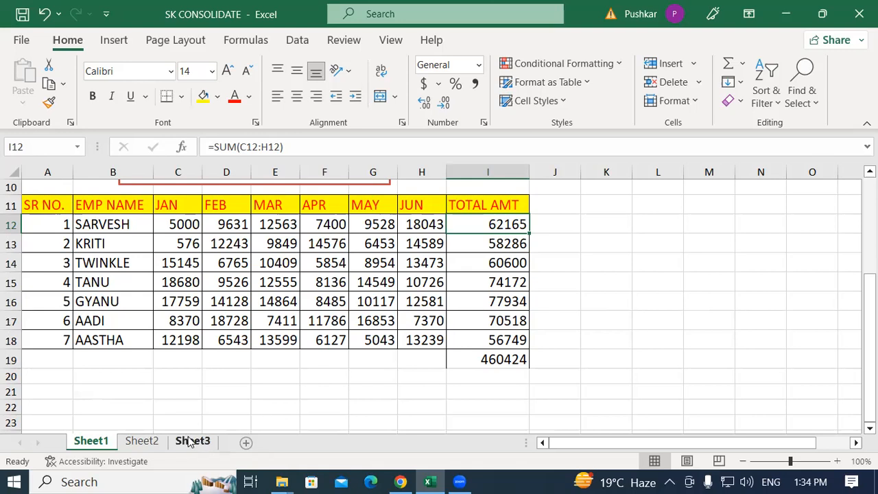
pyautogui.click(144, 441)
pyautogui.scroll(-2, 343, 305)
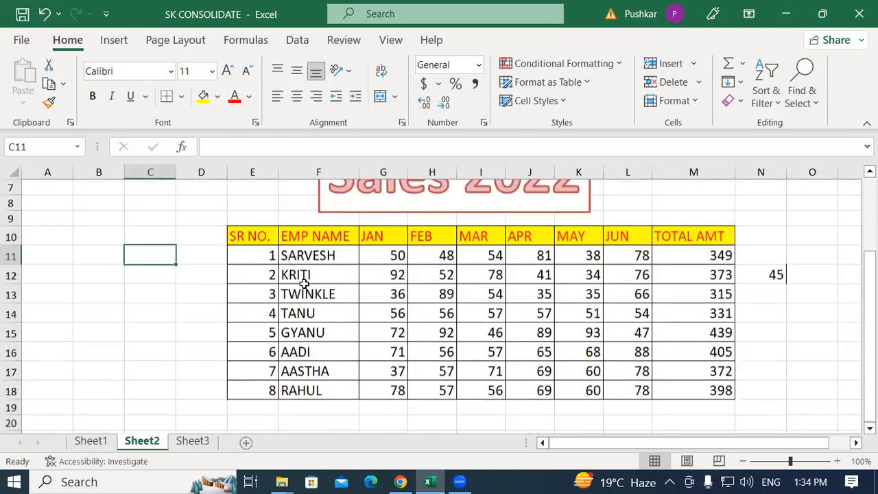
pyautogui.click(691, 256)
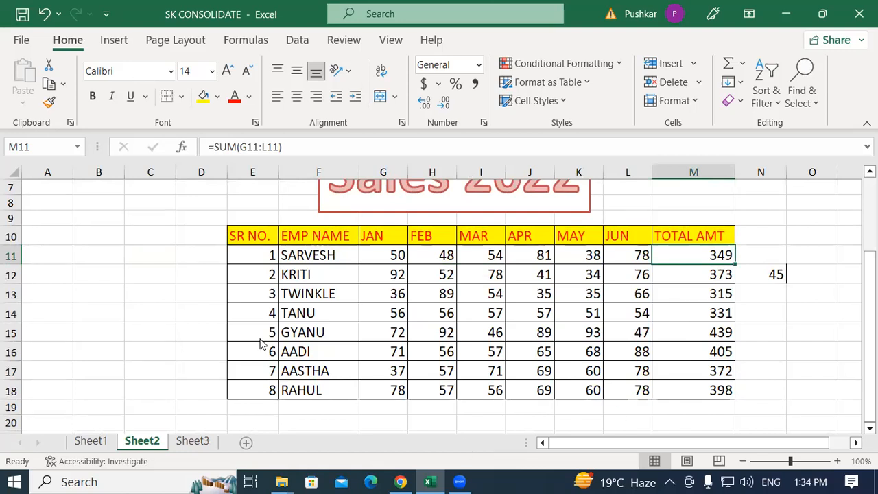
# Delete the grand total in cell I19 below the TOTAL AMT column on Sheet1.
pyautogui.click(82, 442)
pyautogui.click(504, 358)
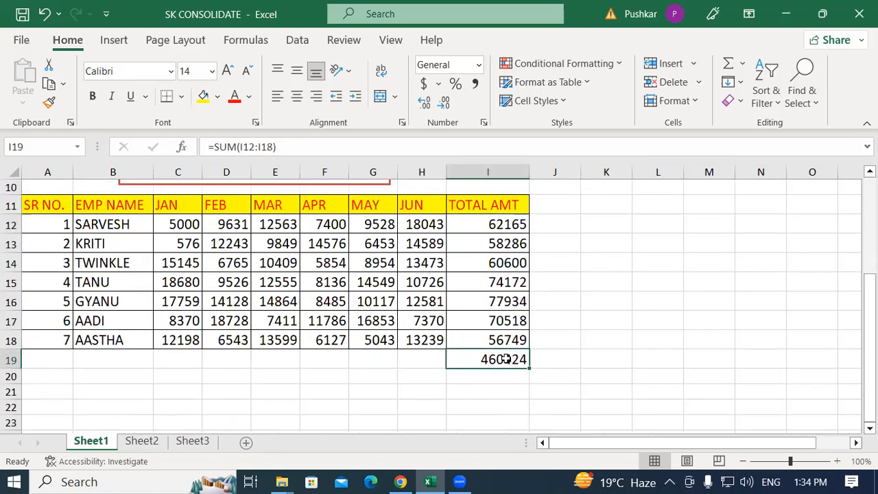
pyautogui.press('Delete')
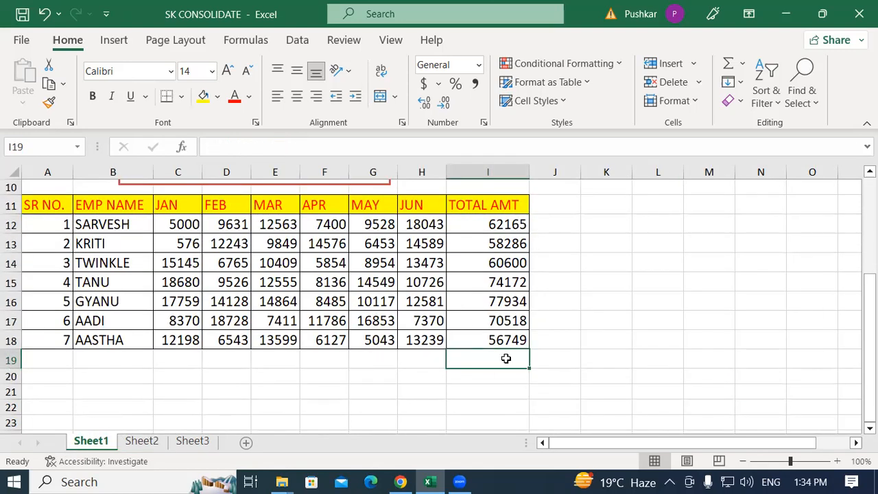
# Enter a SUM of I12:I18 in cell I19 below the TOTAL AMT column on Sheet1.
pyautogui.scroll(1, 540, 317)
pyautogui.scroll(-1, 533, 323)
pyautogui.write('=')
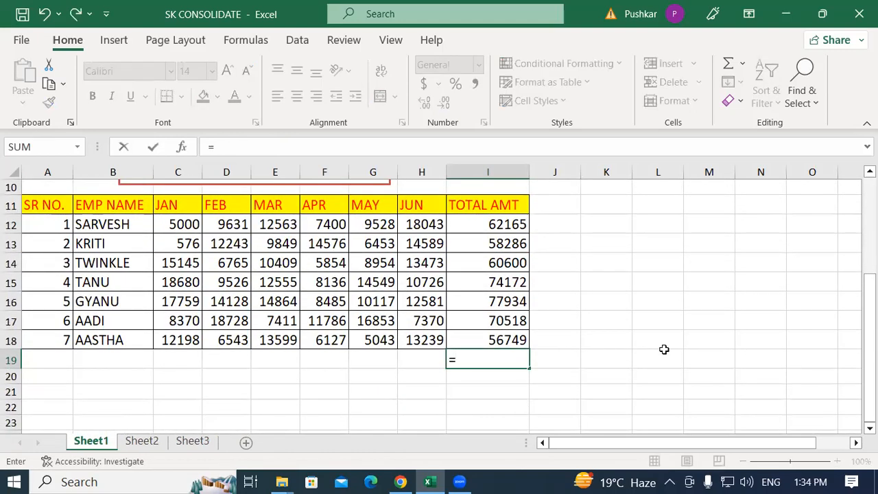
pyautogui.write('SUM(')
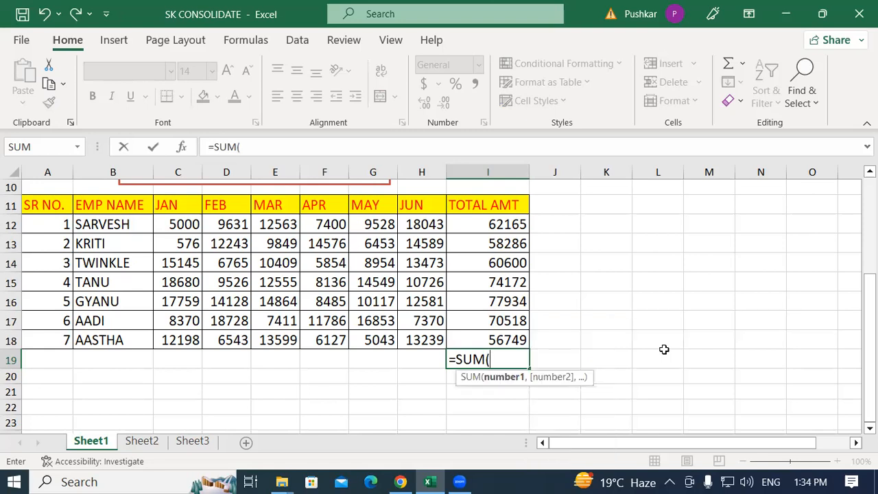
pyautogui.moveTo(483, 220); pyautogui.dragTo(465, 337)
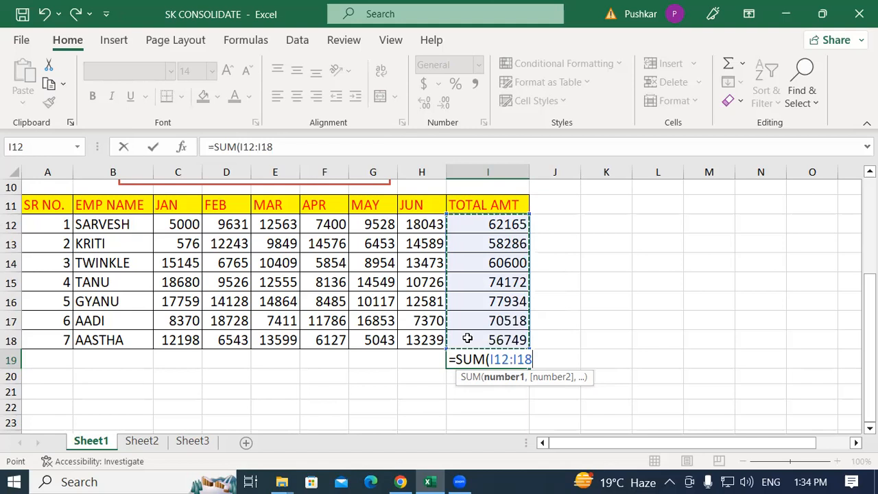
pyautogui.write(')')
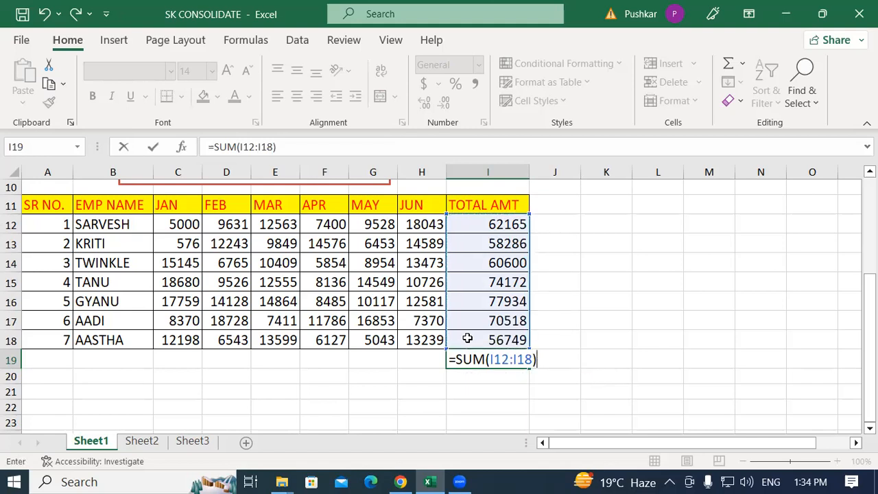
pyautogui.press('Return')
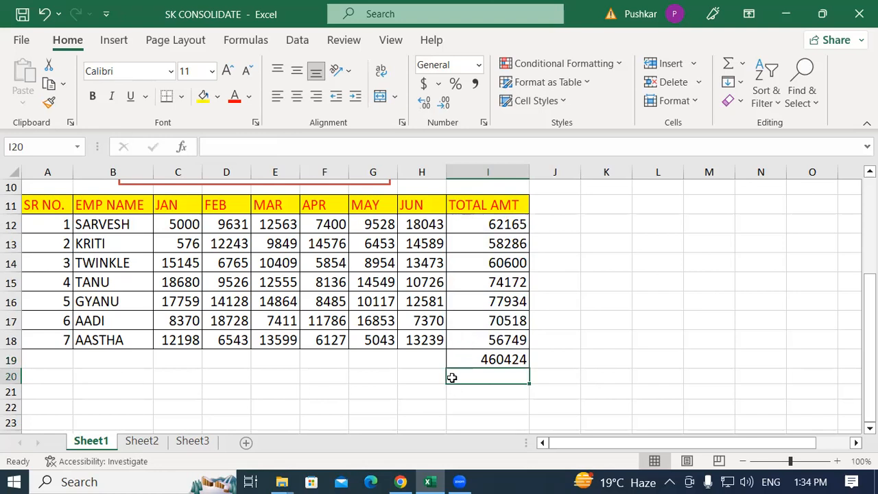
pyautogui.scroll(1, 206, 268)
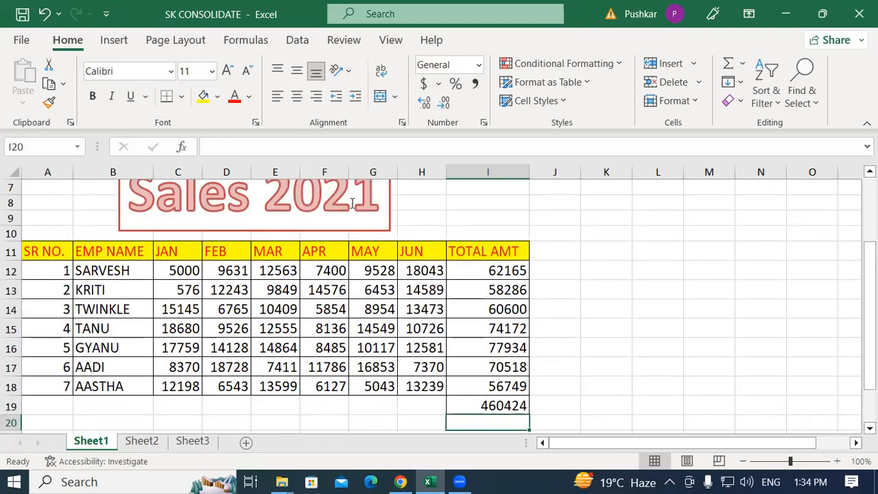
pyautogui.scroll(-2, 313, 267)
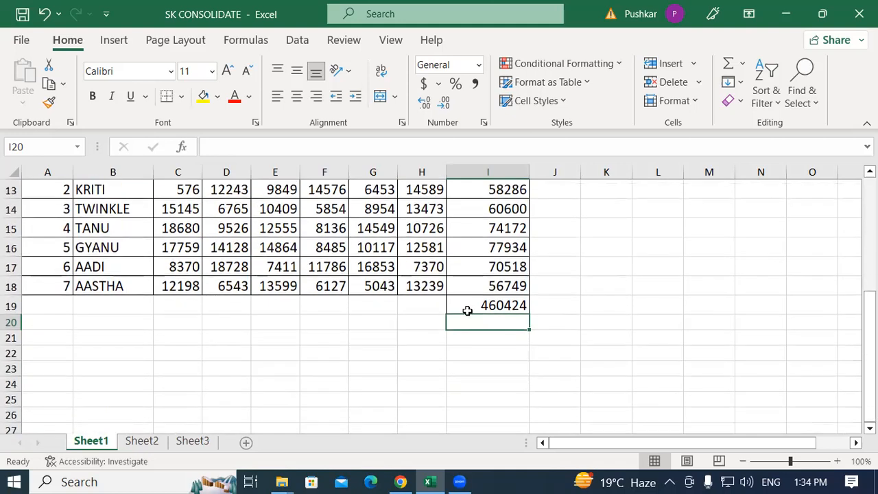
pyautogui.click(460, 303)
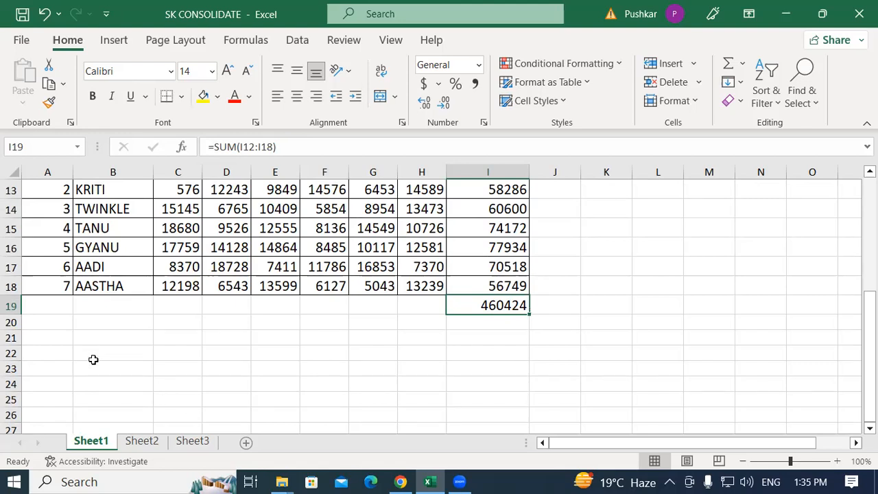
# Enter a SUM of M11:M18 in cell M19 below the TOTAL AMT column on Sheet2.
pyautogui.click(144, 443)
pyautogui.scroll(1, 668, 267)
pyautogui.scroll(-1, 693, 309)
pyautogui.click(711, 361)
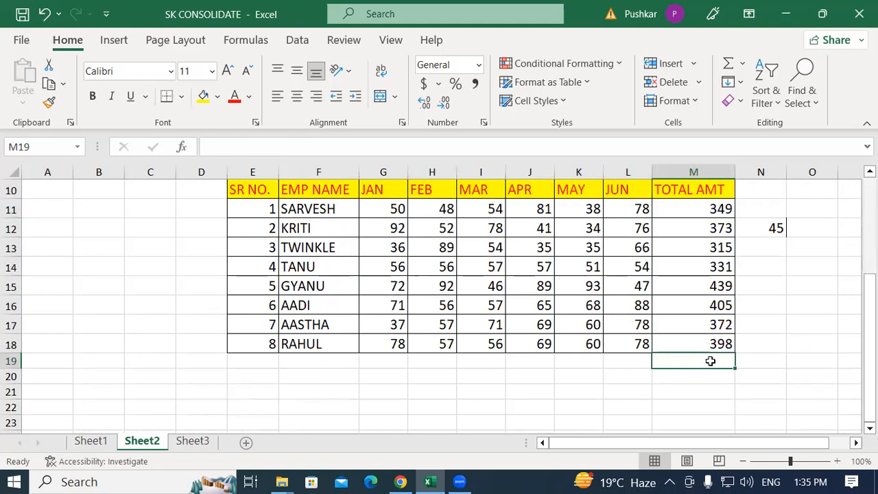
pyautogui.write('=SU')
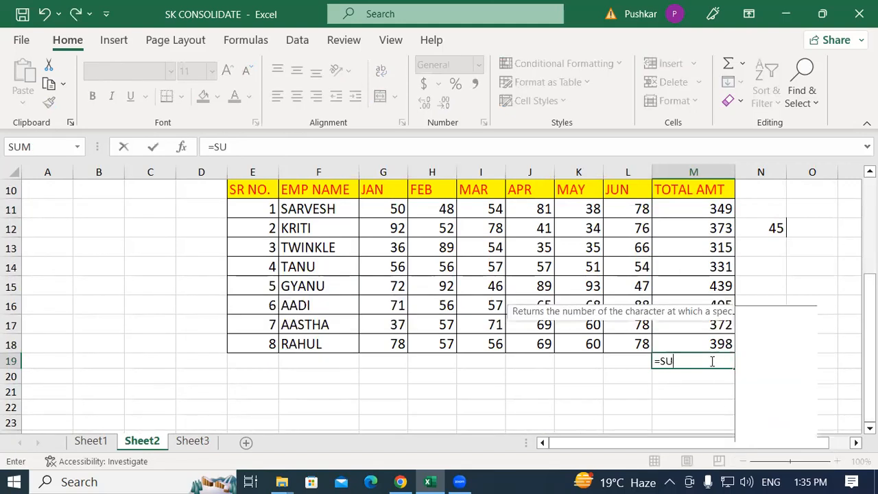
pyautogui.write('M(')
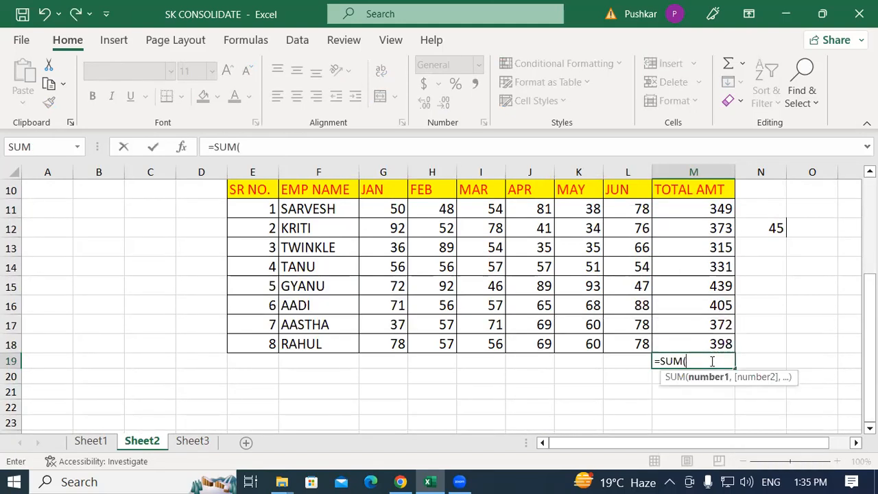
pyautogui.moveTo(690, 210); pyautogui.dragTo(697, 341)
pyautogui.press('Return')
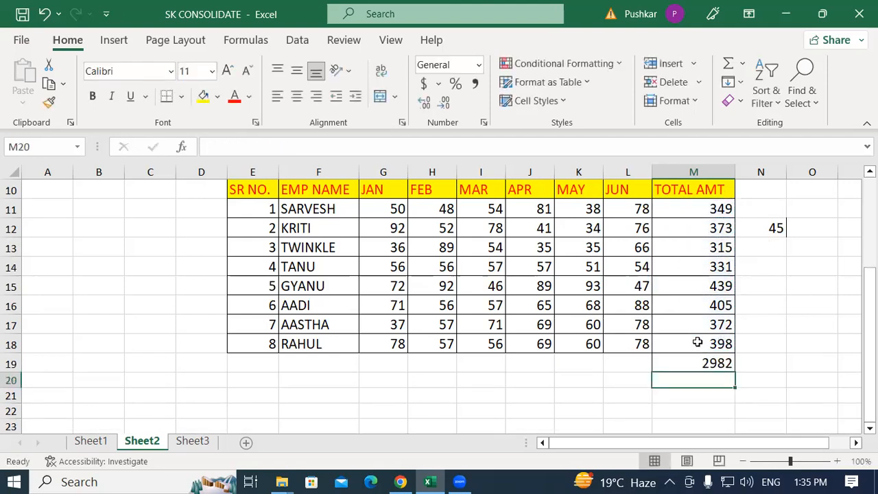
pyautogui.click(678, 364)
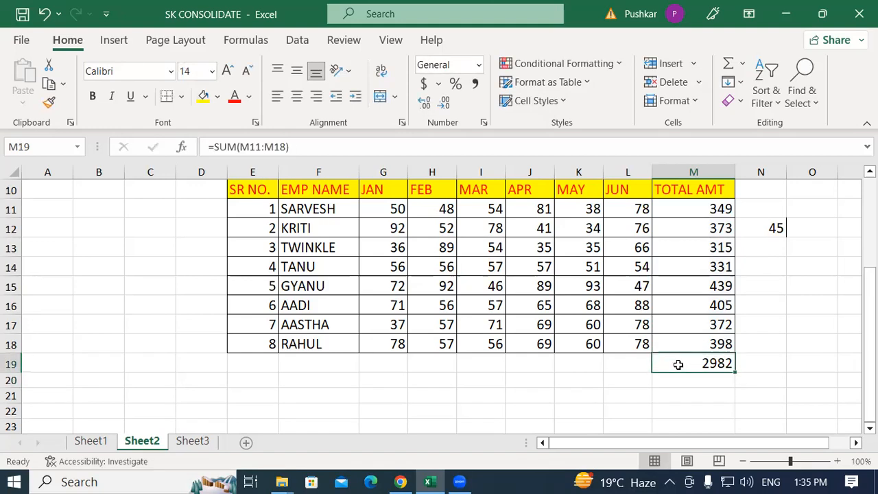
# Compare the employee rows, monthly figures and grand totals of the sales tables on Sheet1 and Sheet2.
pyautogui.click(89, 441)
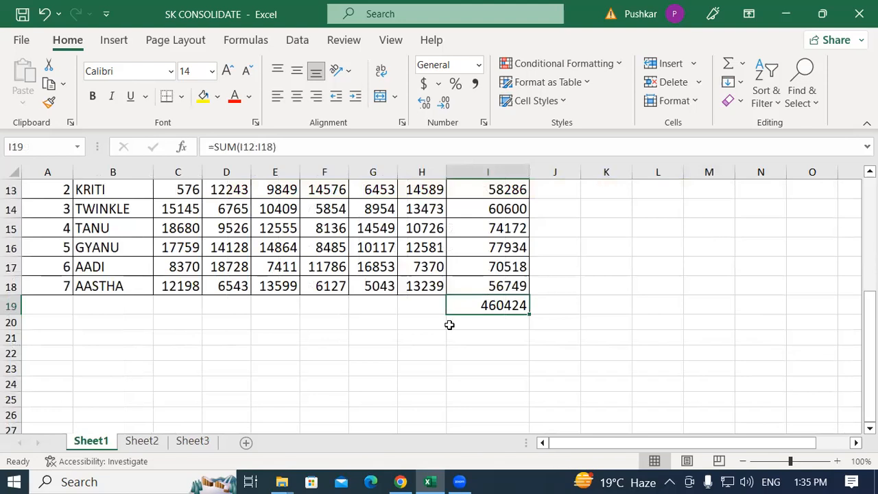
pyautogui.click(141, 441)
pyautogui.scroll(3, 442, 305)
pyautogui.scroll(-3, 427, 274)
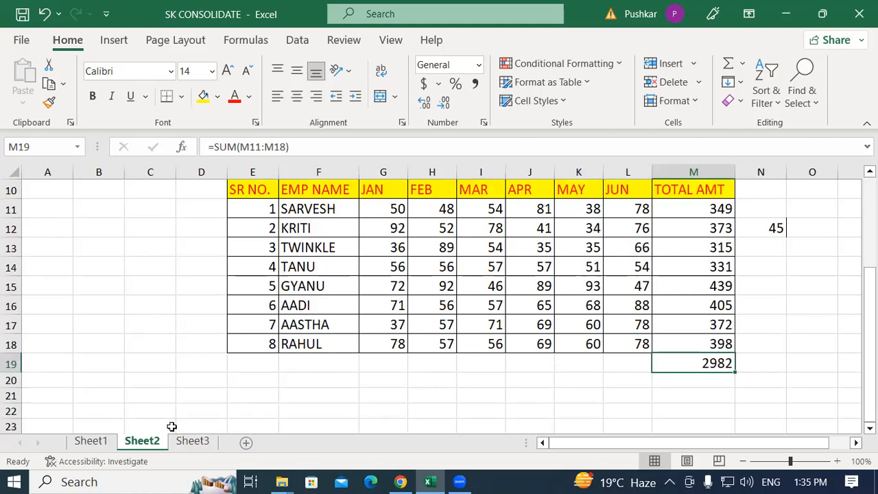
pyautogui.click(92, 442)
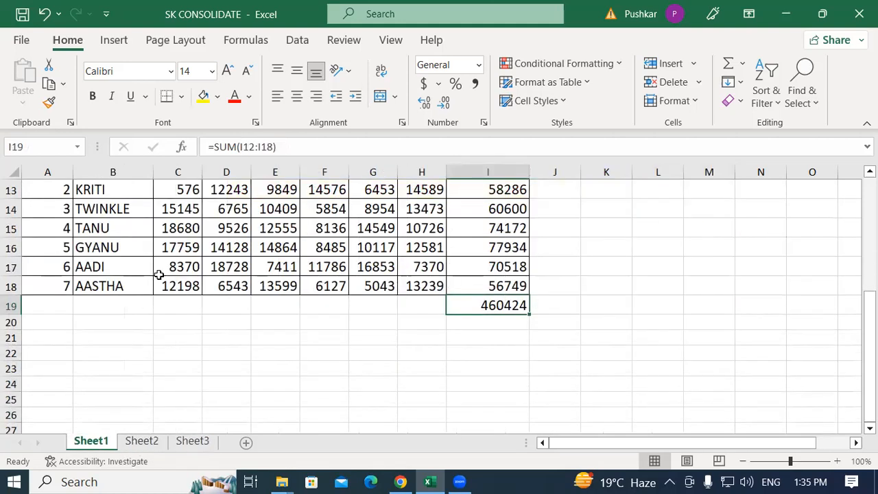
pyautogui.scroll(1, 345, 245)
pyautogui.scroll(-1, 288, 327)
pyautogui.click(142, 443)
pyautogui.scroll(2, 456, 276)
pyautogui.scroll(-1, 430, 309)
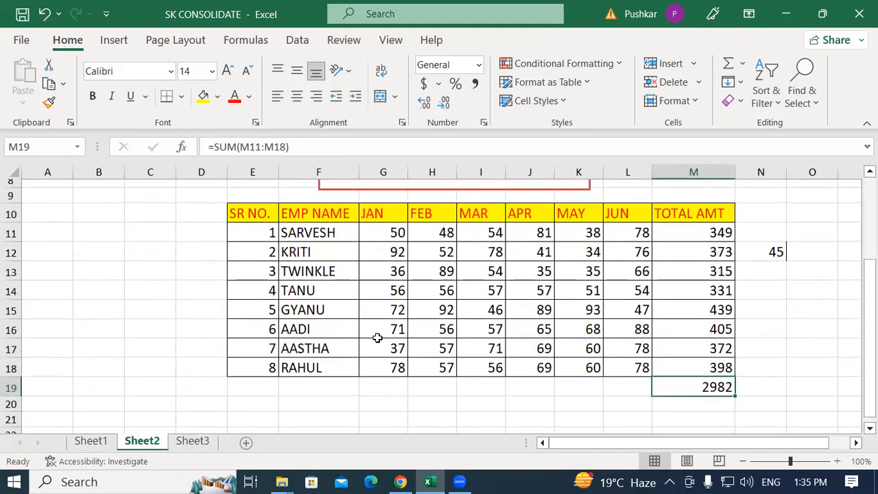
pyautogui.scroll(-1, 430, 310)
pyautogui.click(89, 440)
pyautogui.scroll(1, 151, 295)
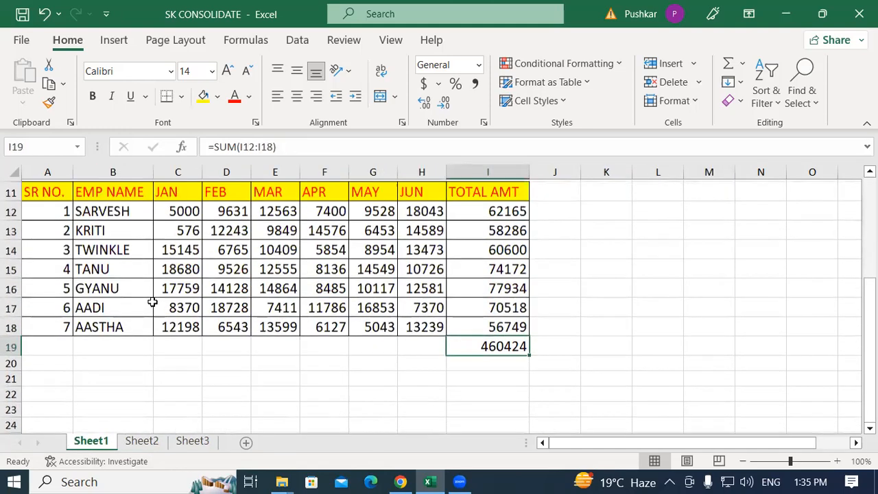
pyautogui.scroll(1, 153, 301)
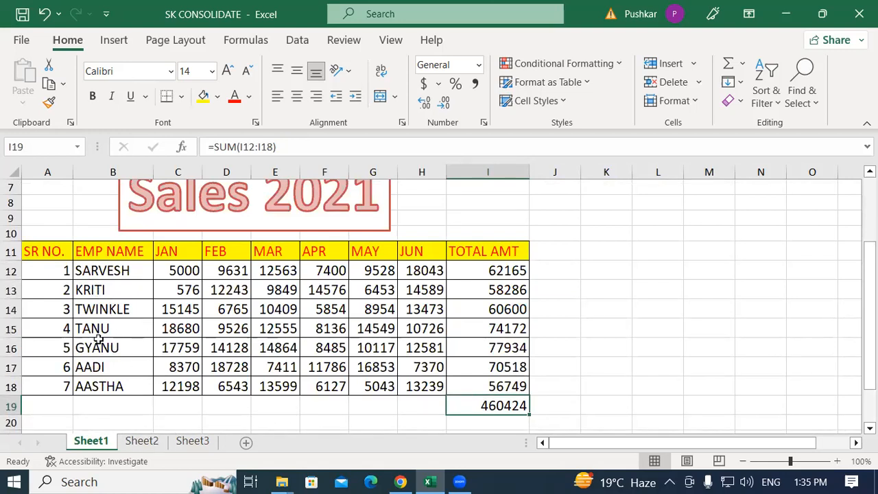
pyautogui.click(141, 440)
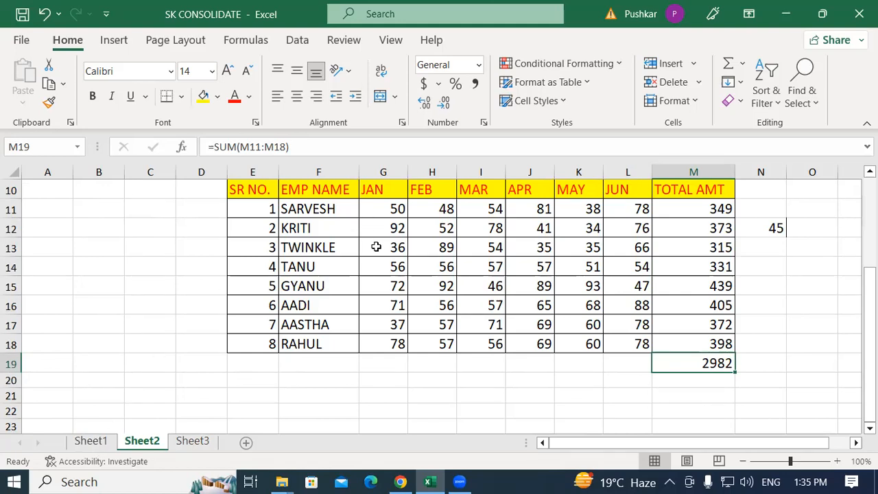
pyautogui.click(91, 441)
pyautogui.click(145, 441)
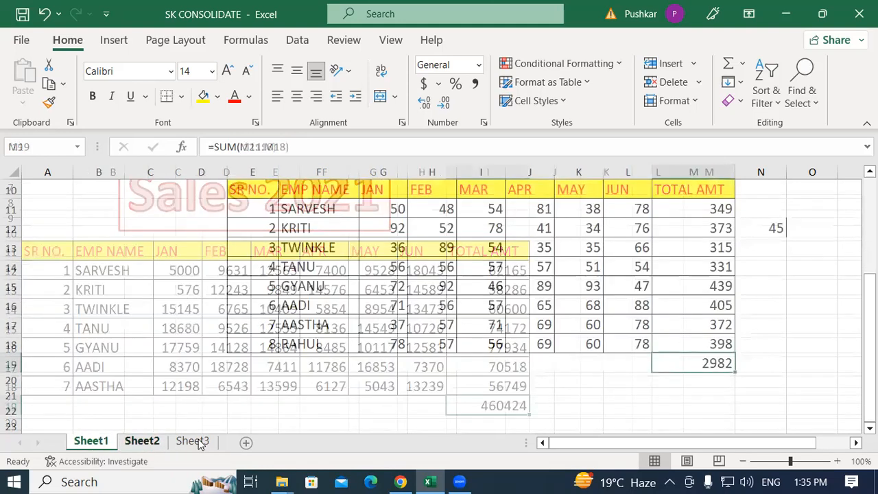
# Add the two sheets' grand totals in cell B2 of Sheet3 with the formula =Sheet1!I19+Sheet2!M19.
pyautogui.click(196, 441)
pyautogui.click(112, 202)
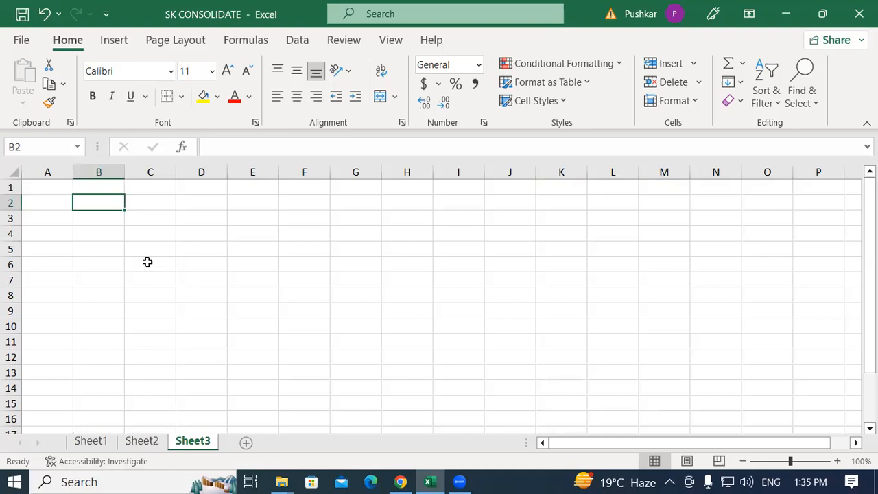
pyautogui.write('=')
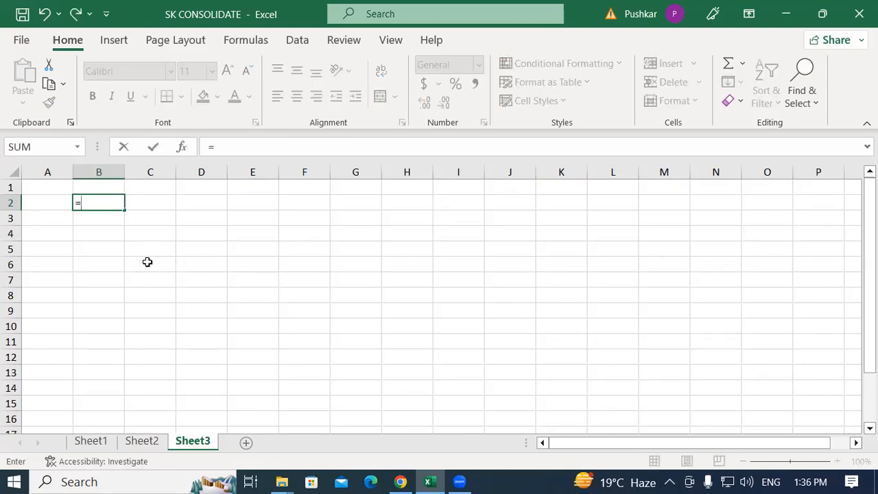
pyautogui.click(96, 441)
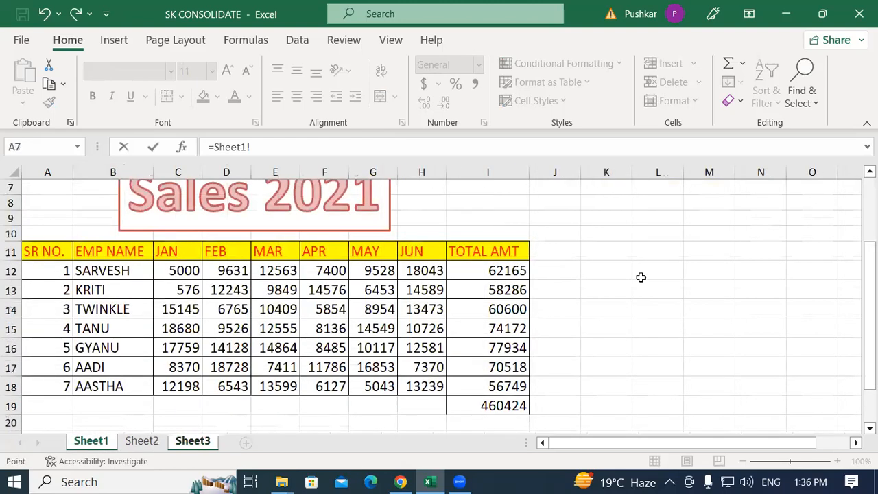
pyautogui.scroll(-2, 676, 347)
pyautogui.click(486, 305)
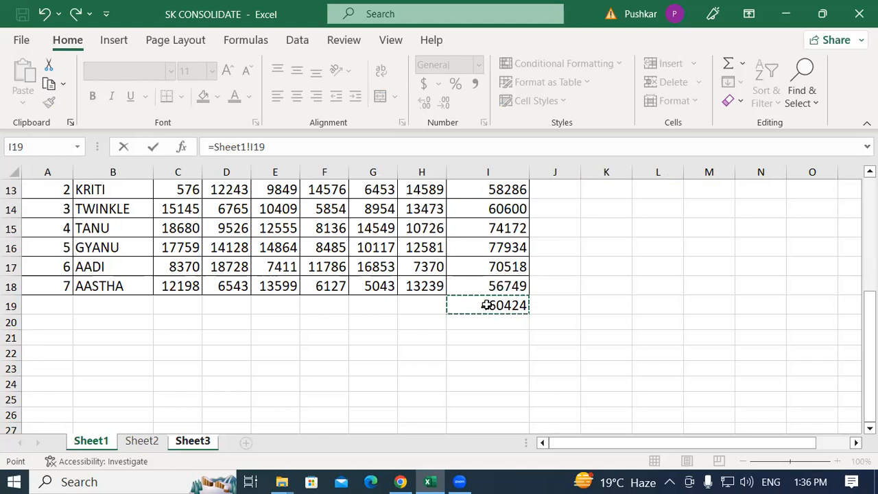
pyautogui.write('+')
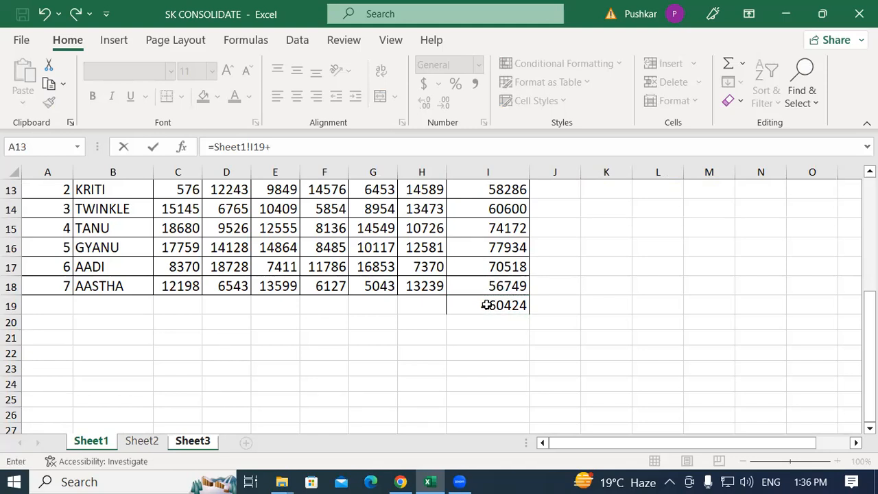
pyautogui.click(137, 444)
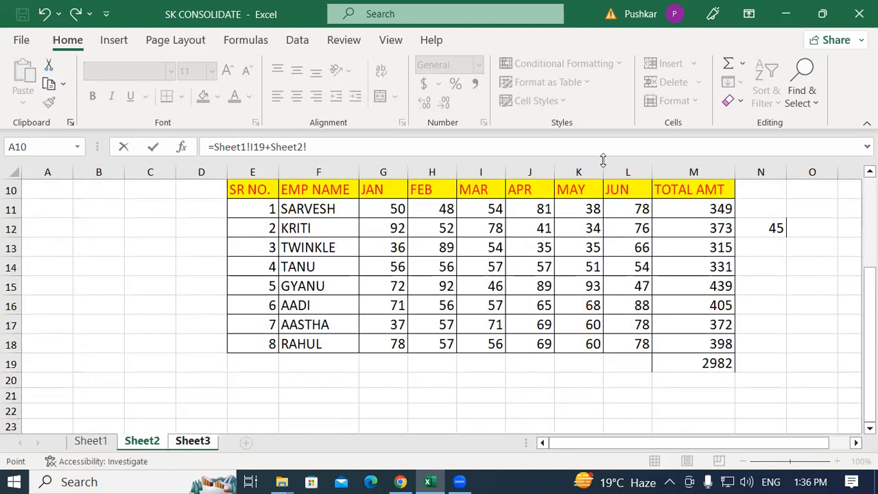
pyautogui.click(703, 364)
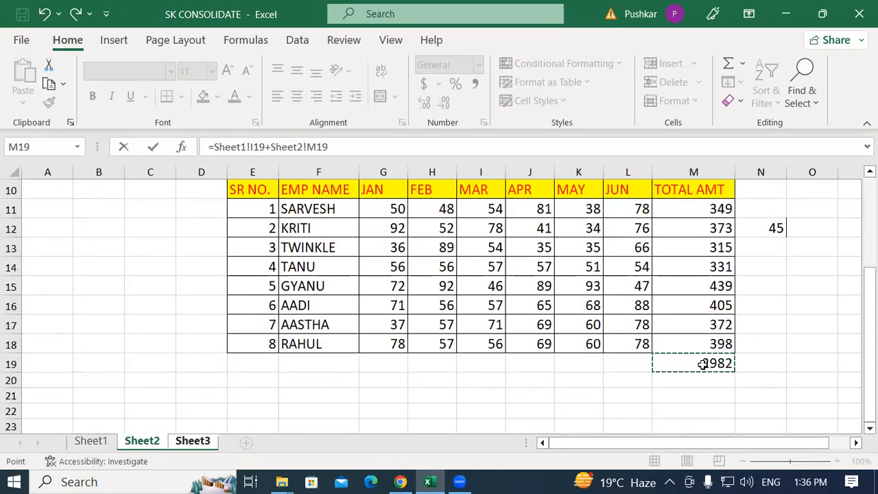
pyautogui.press('Return')
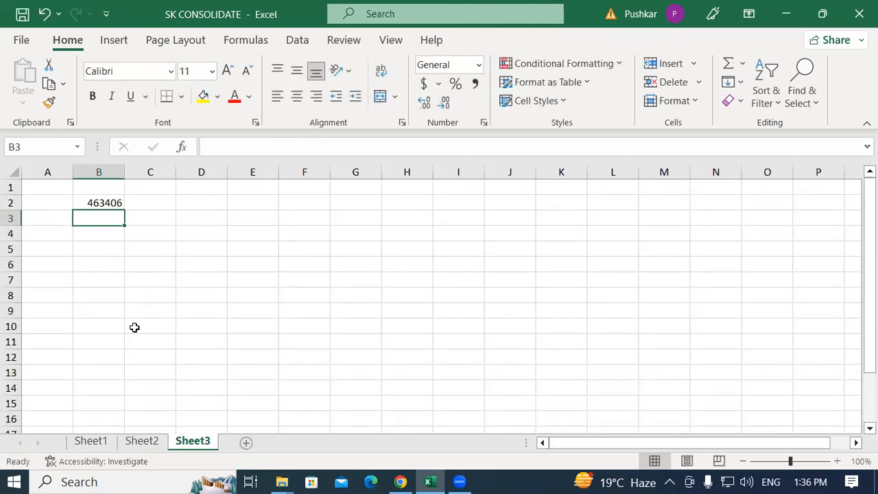
pyautogui.click(78, 204)
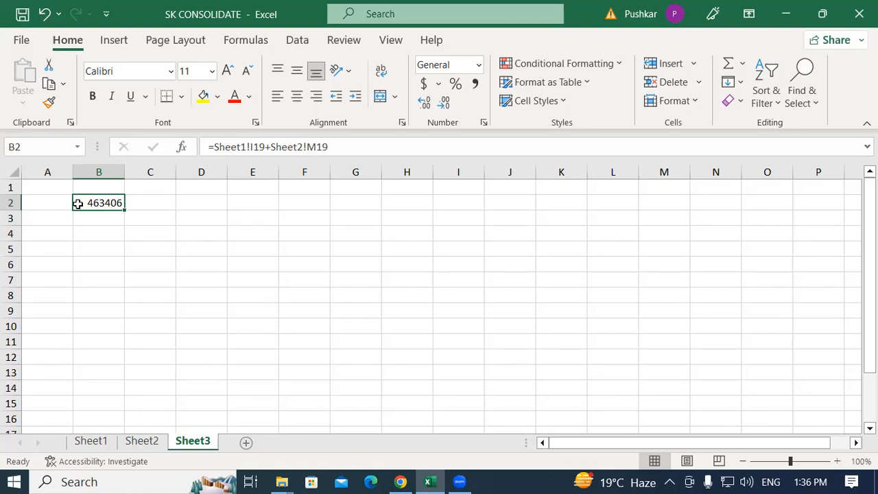
pyautogui.click(239, 253)
pyautogui.click(104, 202)
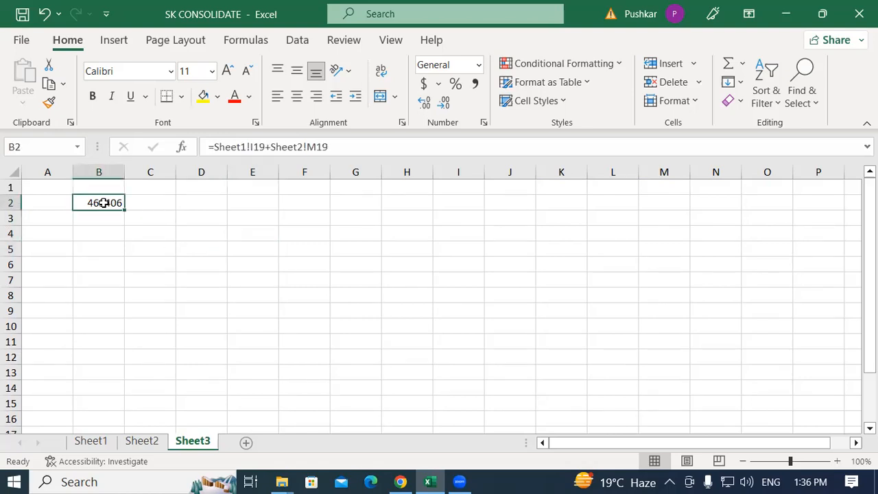
# Open the Consolidate dialog with cell D4 of Sheet3 as the output location.
pyautogui.click(234, 254)
pyautogui.click(192, 231)
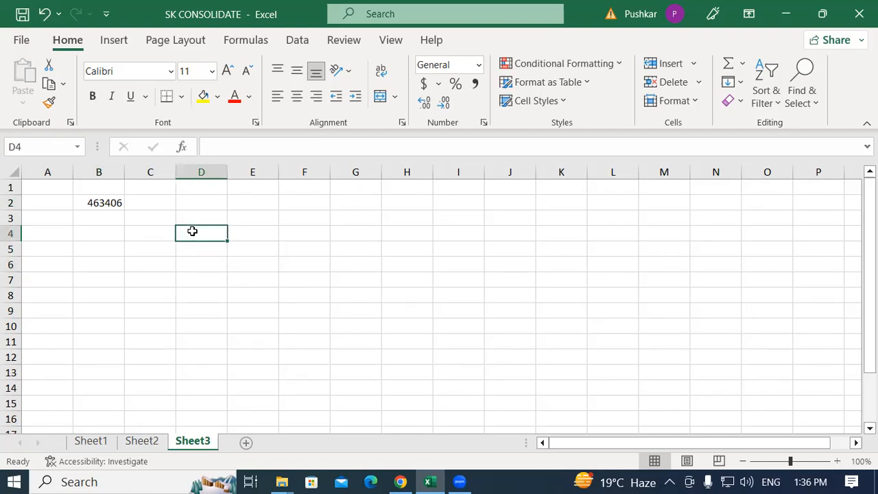
pyautogui.click(404, 324)
pyautogui.click(185, 229)
pyautogui.click(297, 41)
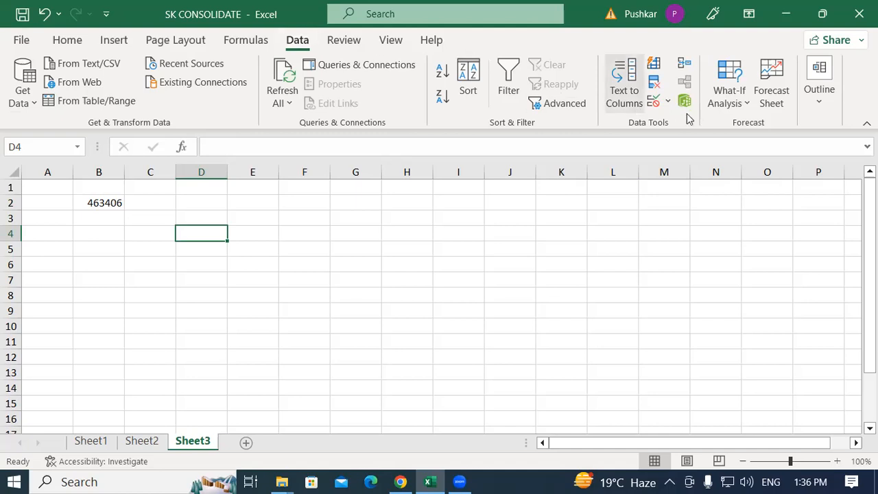
pyautogui.click(684, 65)
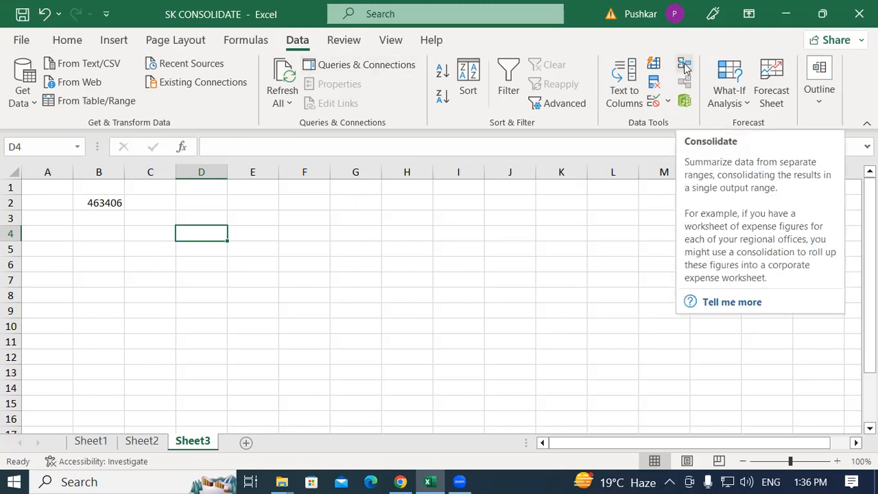
pyautogui.click(684, 65)
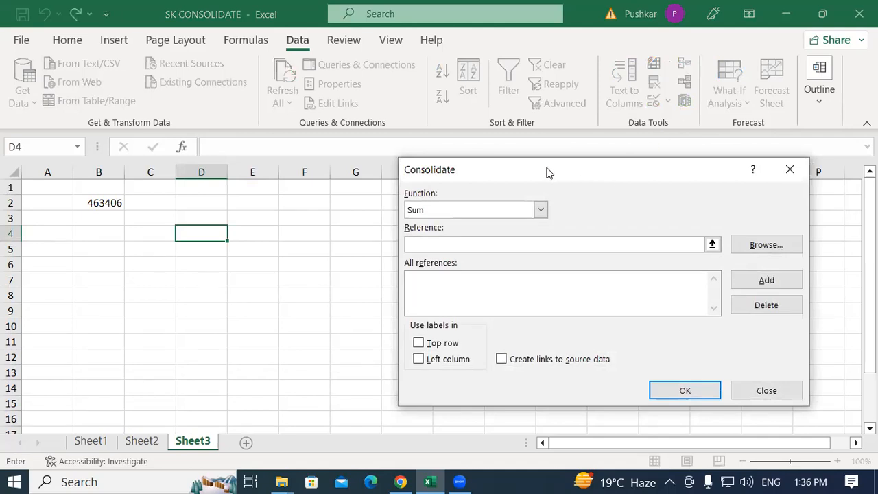
# Keep Sum as the consolidation function and add the Sheet1 table range B11:I18, without the SR NO. column, as a reference.
pyautogui.moveTo(547, 172); pyautogui.dragTo(467, 94)
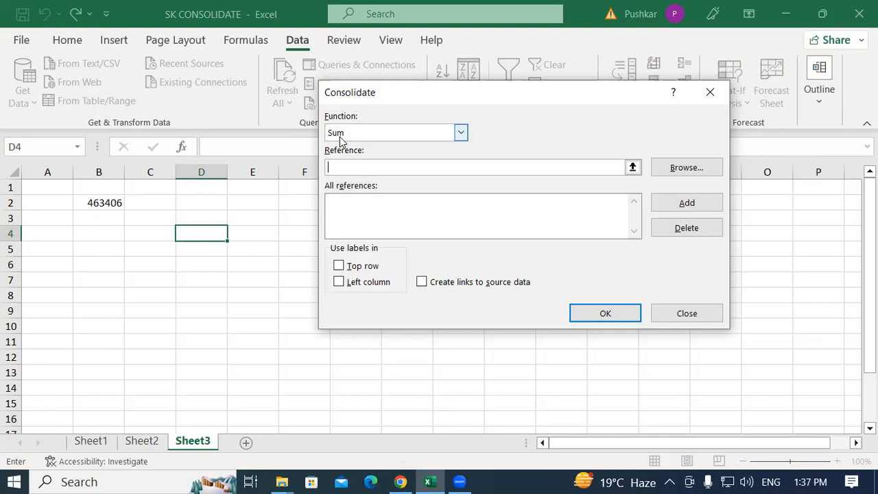
pyautogui.click(341, 140)
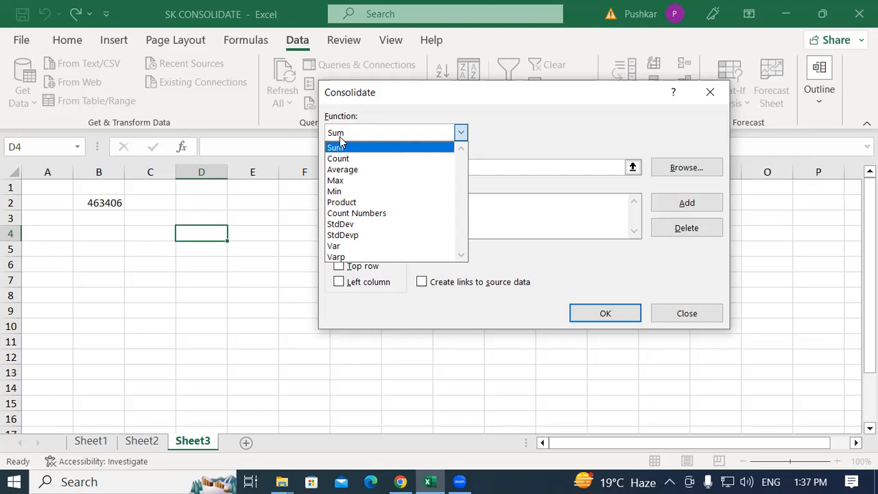
pyautogui.click(346, 147)
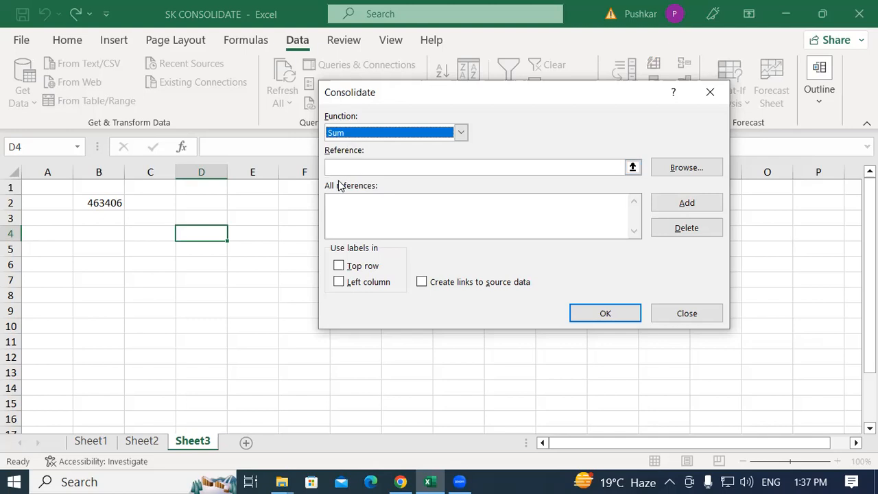
pyautogui.click(348, 167)
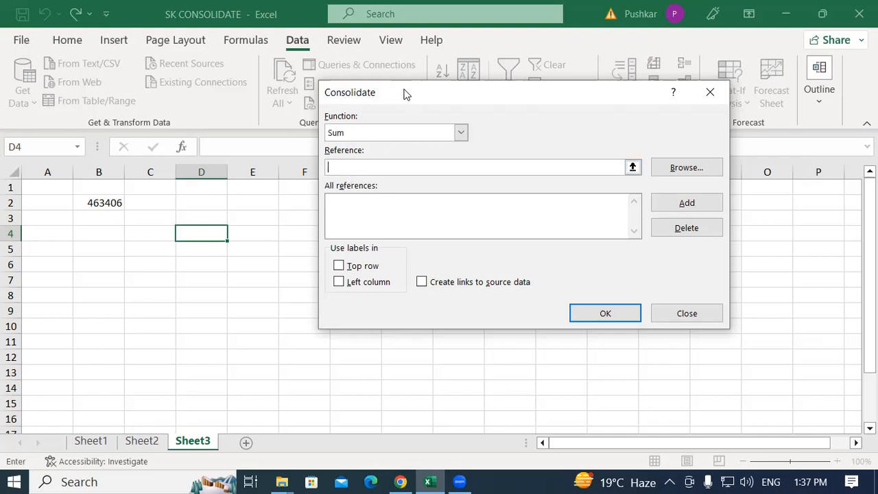
pyautogui.moveTo(405, 94); pyautogui.dragTo(470, 77)
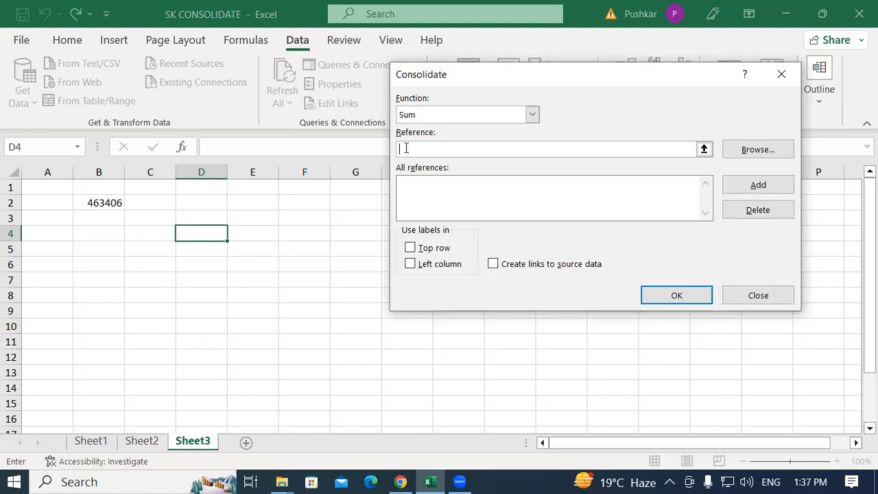
pyautogui.click(92, 443)
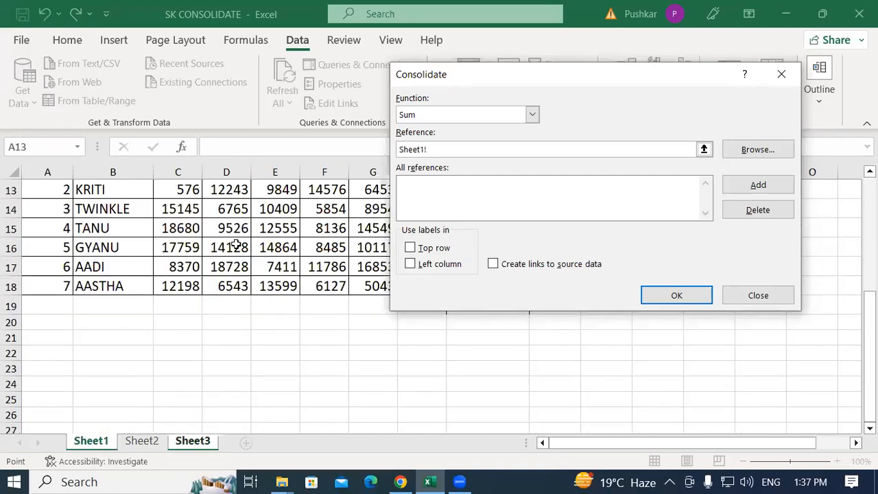
pyautogui.scroll(2, 235, 244)
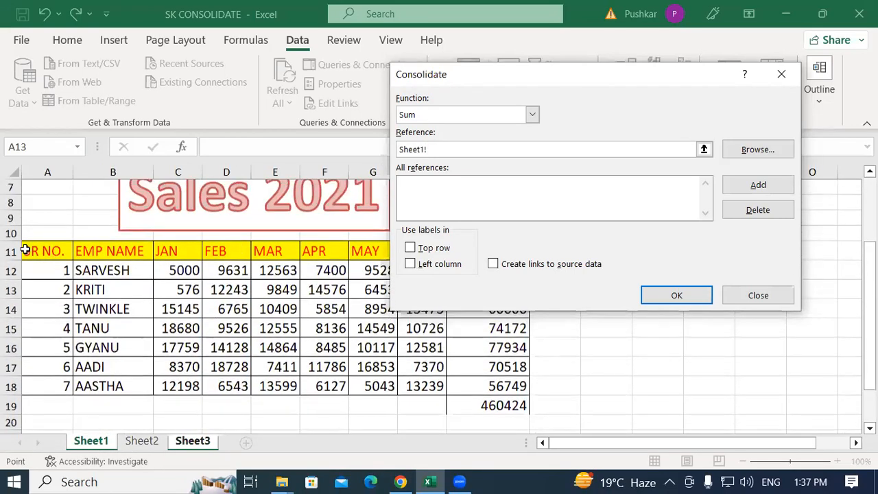
pyautogui.moveTo(103, 250); pyautogui.dragTo(501, 389)
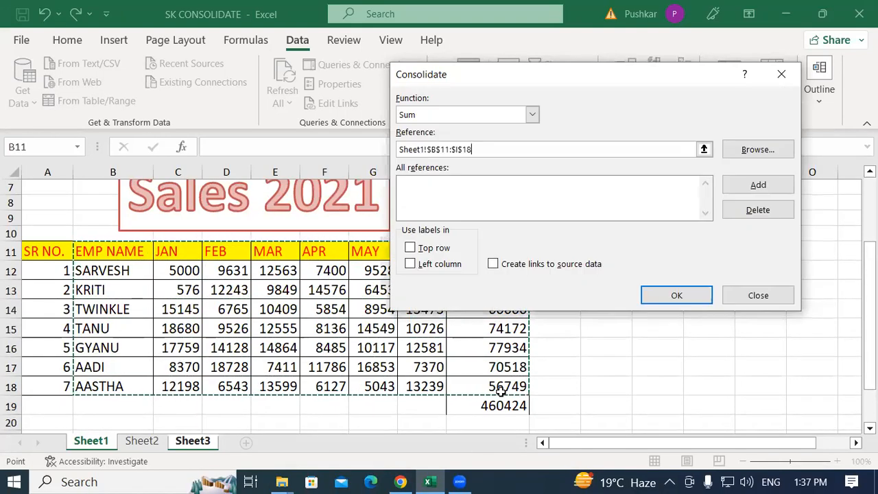
pyautogui.click(755, 192)
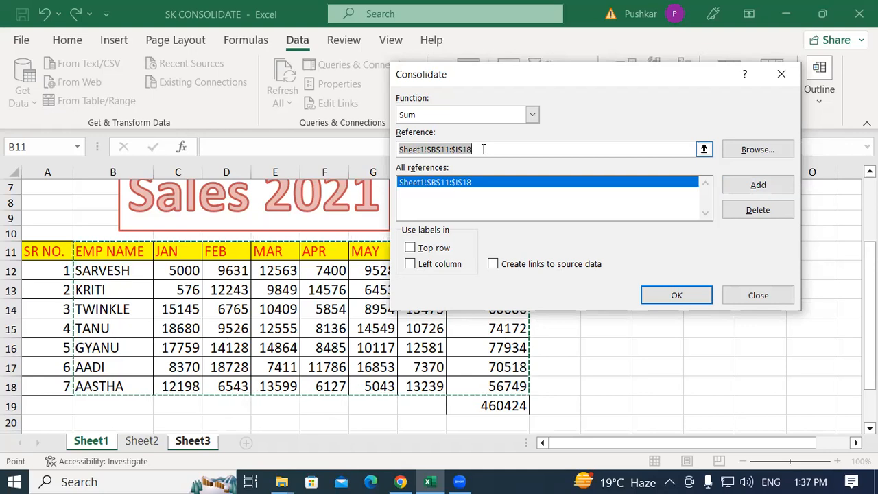
# Add the Sheet2 table range F10:M18, from EMP NAME to TOTAL AMT, as the second consolidation reference.
pyautogui.press('BackSpace')
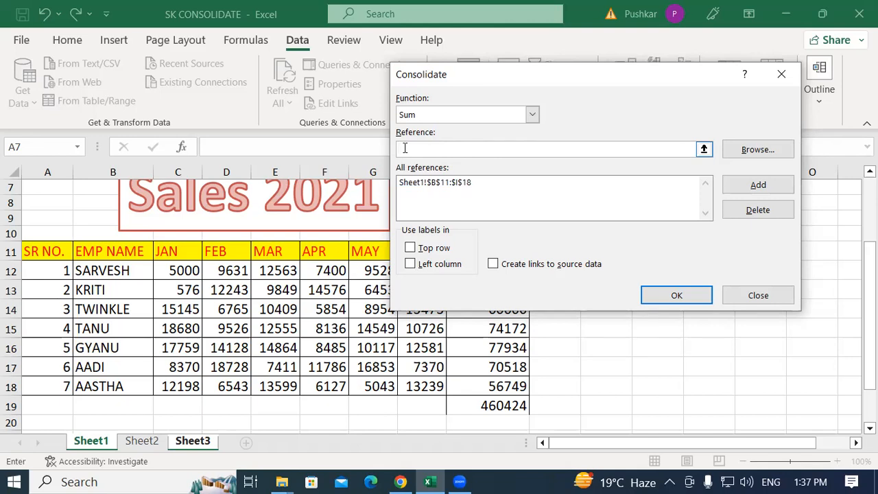
pyautogui.click(141, 443)
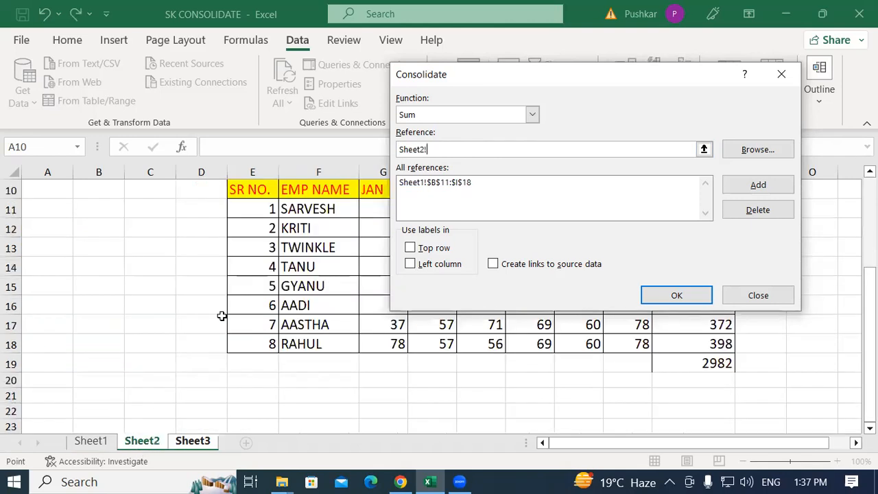
pyautogui.scroll(1, 345, 233)
pyautogui.click(297, 235)
pyautogui.moveTo(296, 235); pyautogui.dragTo(714, 391)
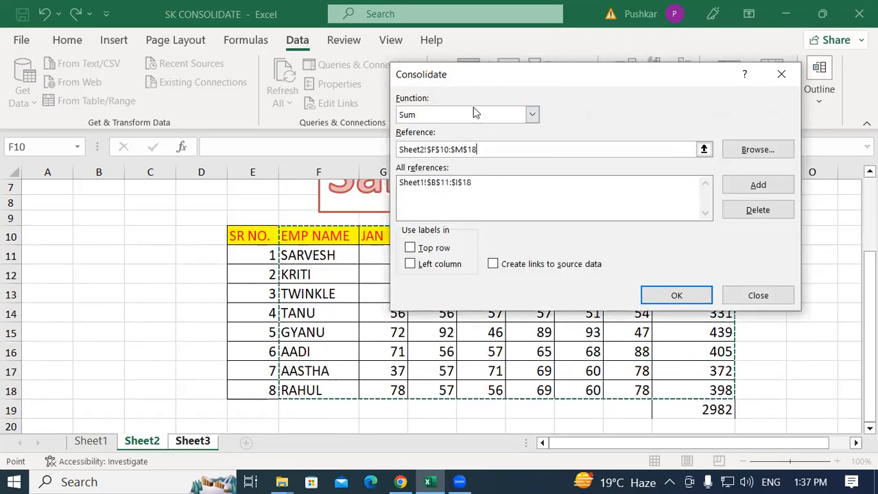
pyautogui.click(746, 185)
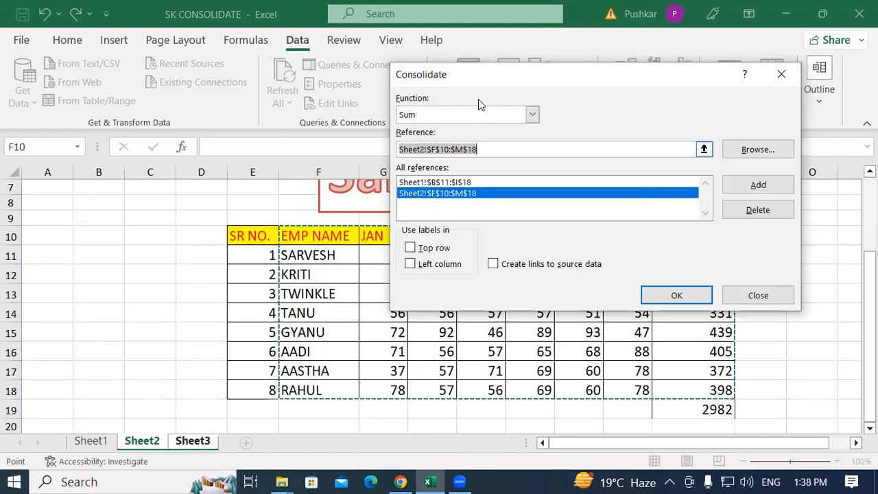
# Run the consolidation with top row and left column labels and links to source data, and widen the TOTAL AMT column L.
pyautogui.moveTo(480, 74); pyautogui.dragTo(284, 30)
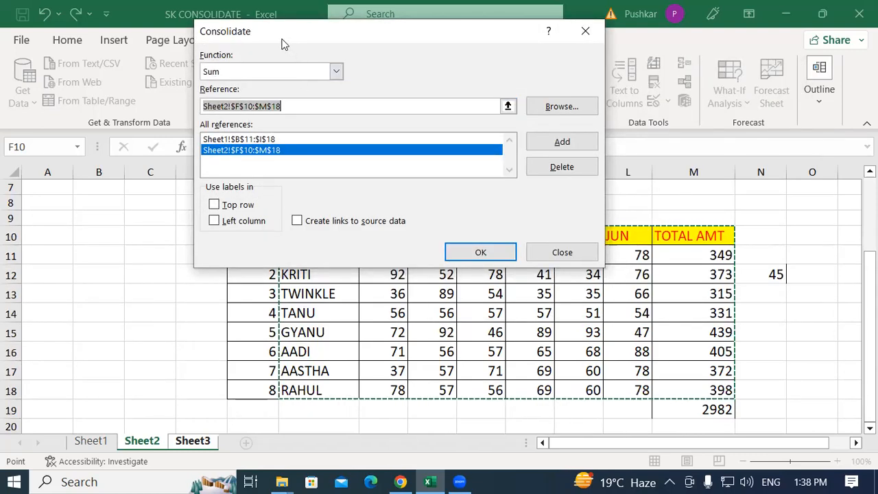
pyautogui.moveTo(284, 44); pyautogui.dragTo(397, 34)
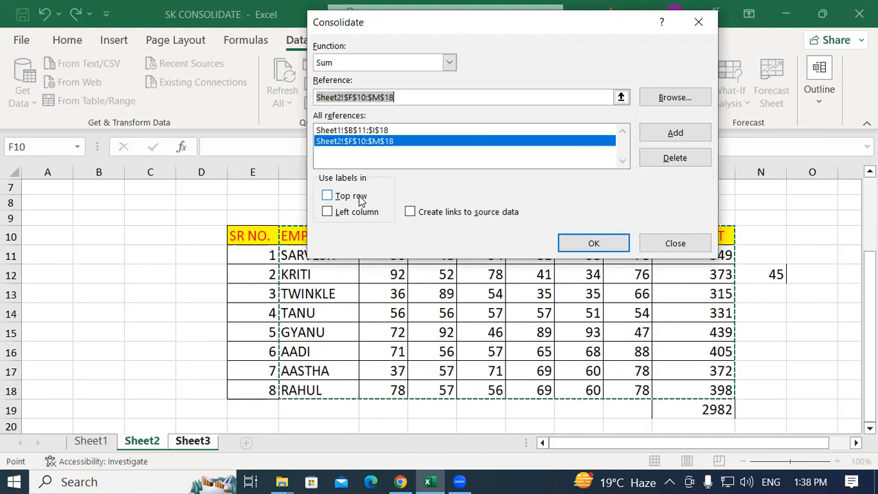
pyautogui.click(328, 197)
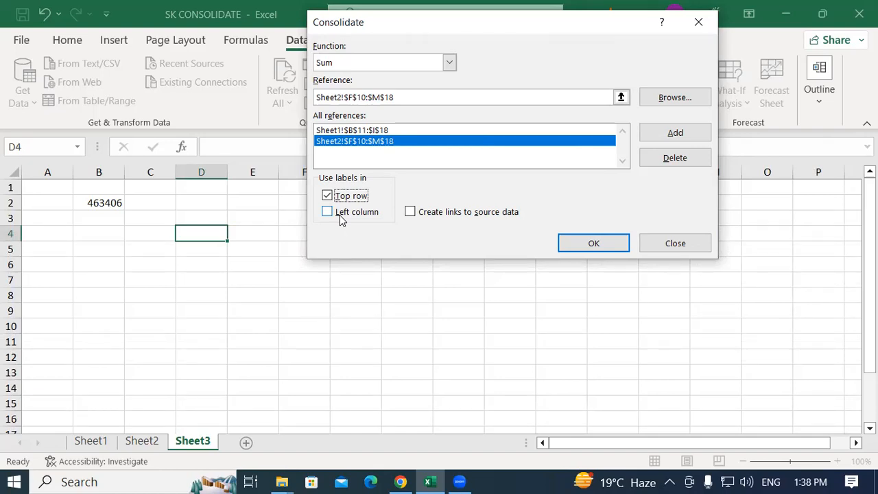
pyautogui.click(327, 213)
pyautogui.click(327, 213)
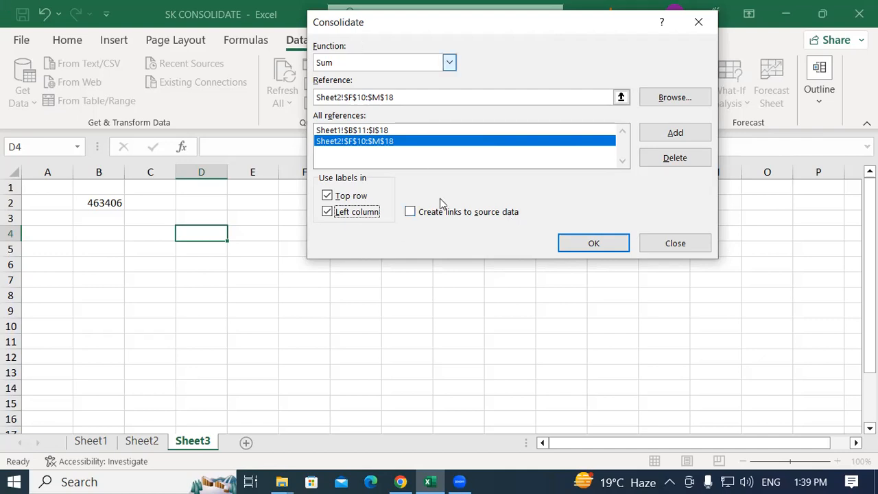
pyautogui.click(410, 213)
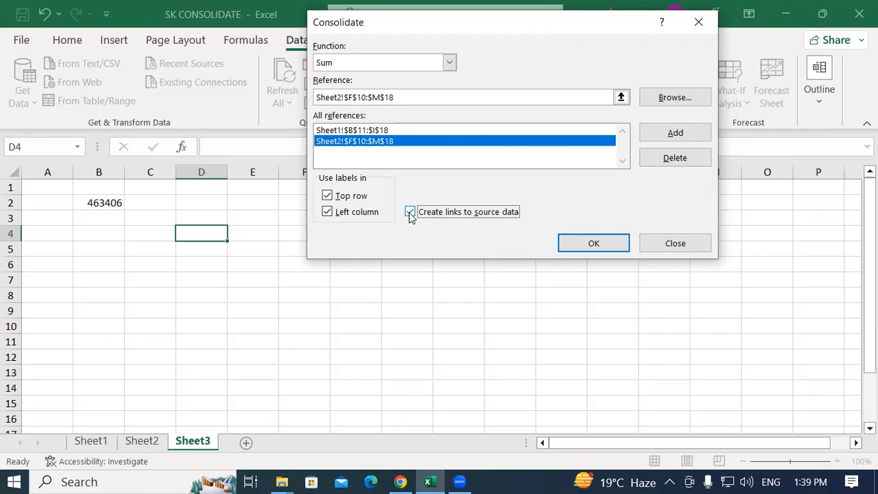
pyautogui.click(621, 244)
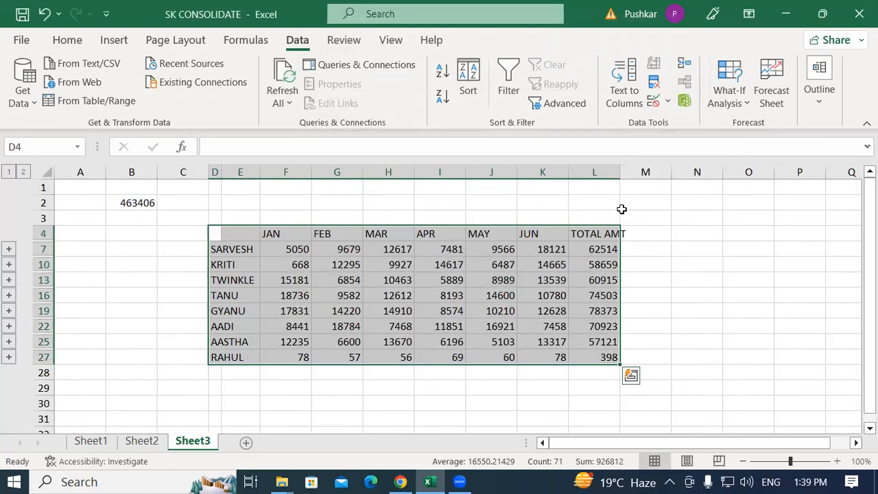
pyautogui.moveTo(620, 172); pyautogui.dragTo(645, 168)
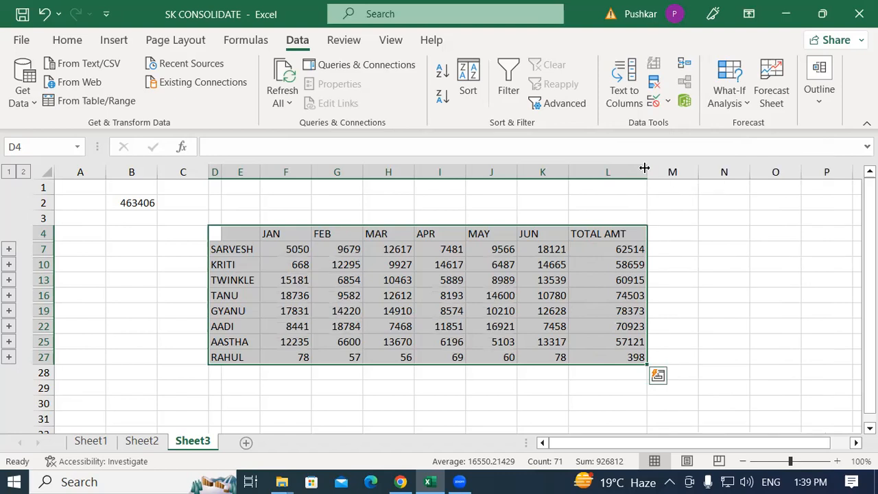
# Compare the first employee's JAN figures on Sheet1 and Sheet2 with the consolidated row on Sheet3.
pyautogui.click(233, 251)
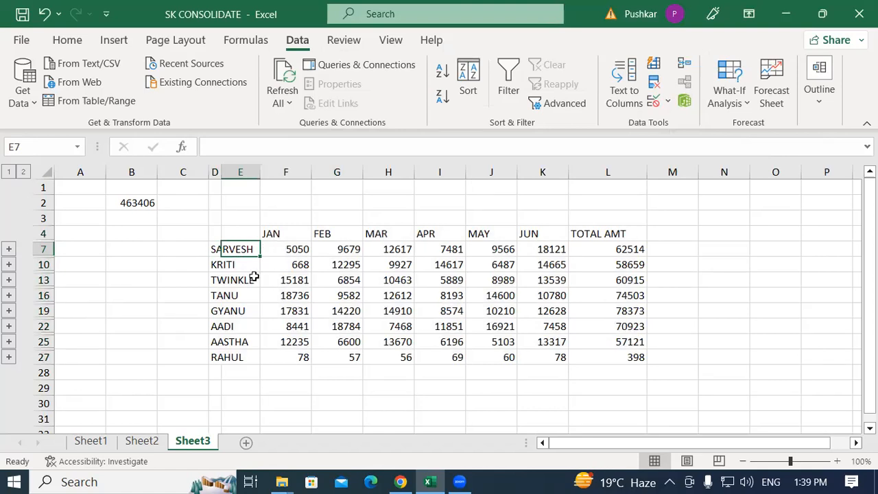
pyautogui.click(92, 441)
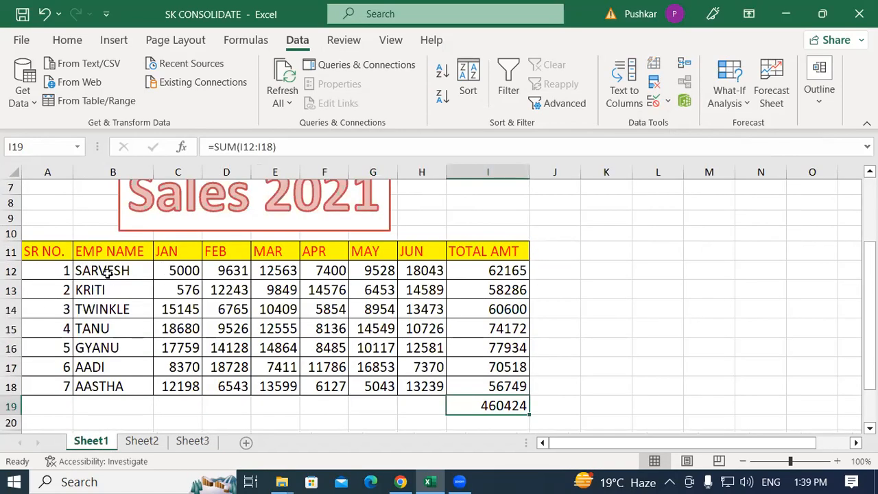
pyautogui.click(175, 273)
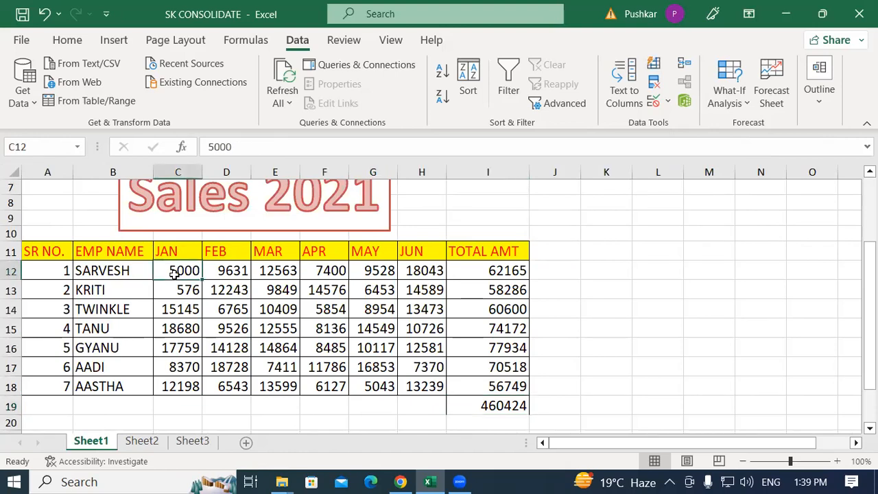
pyautogui.click(141, 441)
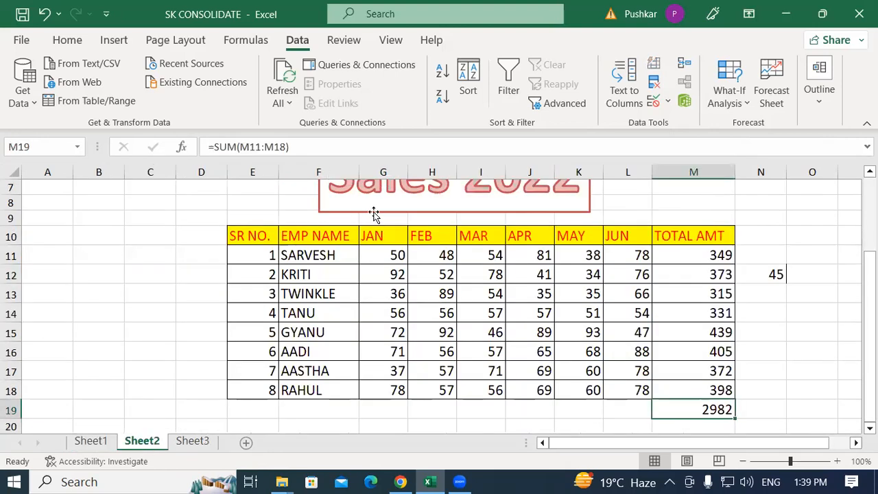
pyautogui.moveTo(396, 253); pyautogui.dragTo(432, 274)
pyautogui.click(373, 254)
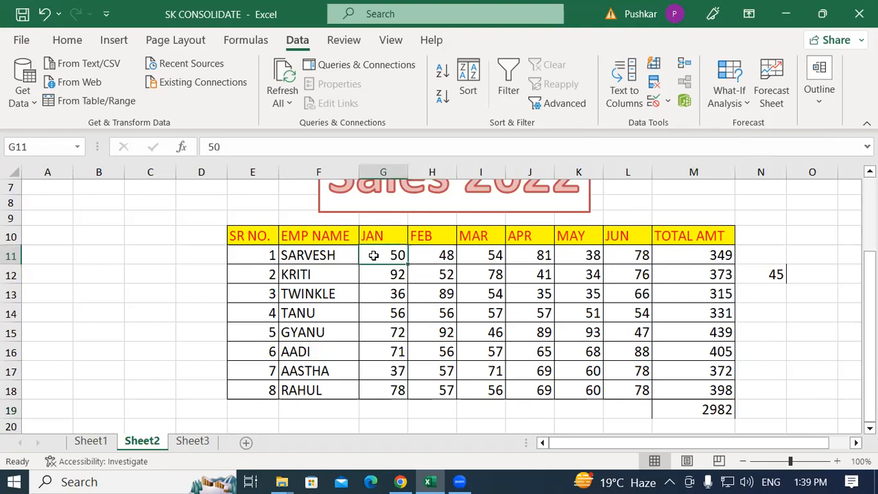
pyautogui.click(193, 441)
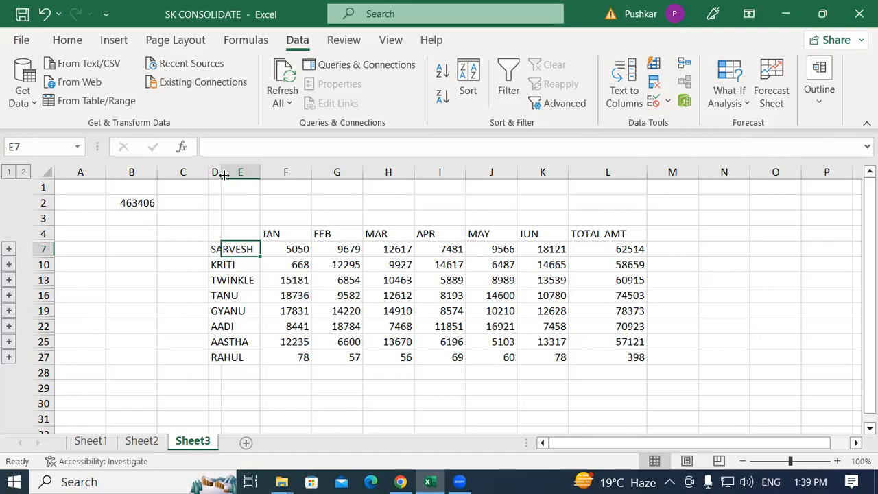
# Expand the first employee's outline group on Sheet3 and widen columns D and E to fit their labels.
pyautogui.moveTo(221, 172); pyautogui.dragTo(315, 172)
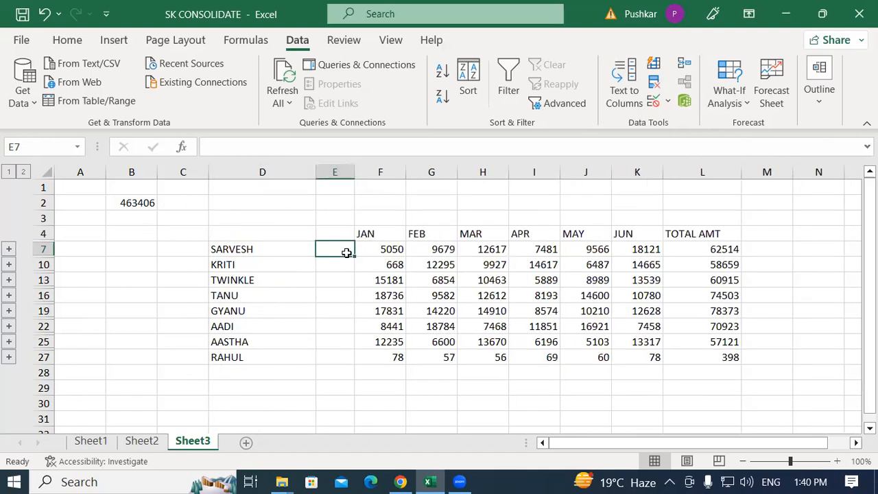
pyautogui.click(8, 249)
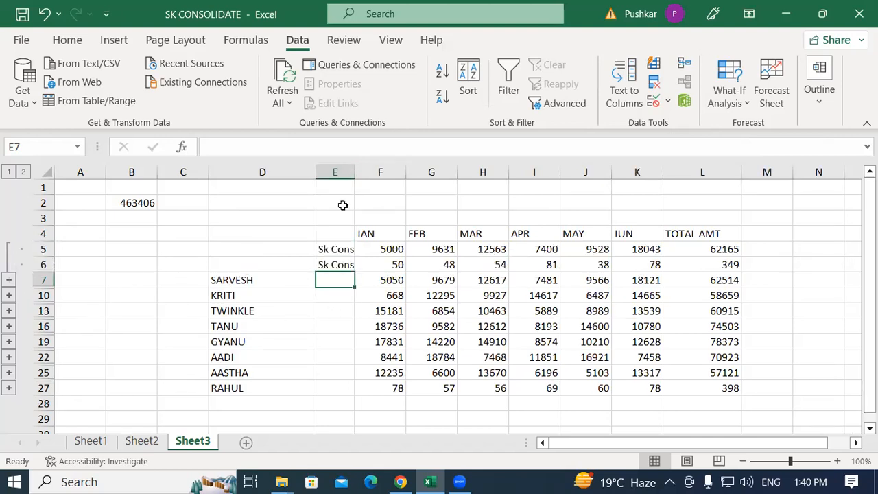
pyautogui.moveTo(355, 167); pyautogui.dragTo(408, 170)
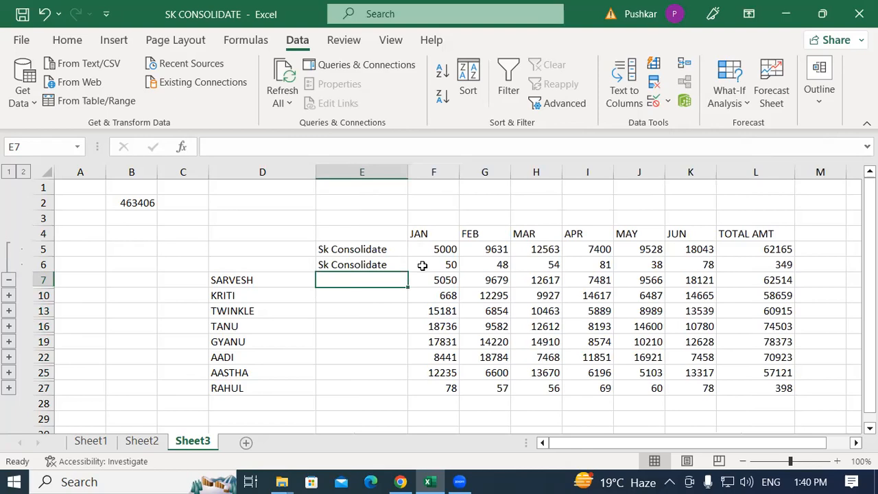
# Examine the source link formulas in the JAN cells F5 and F6 of the expanded group.
pyautogui.click(373, 252)
pyautogui.click(442, 249)
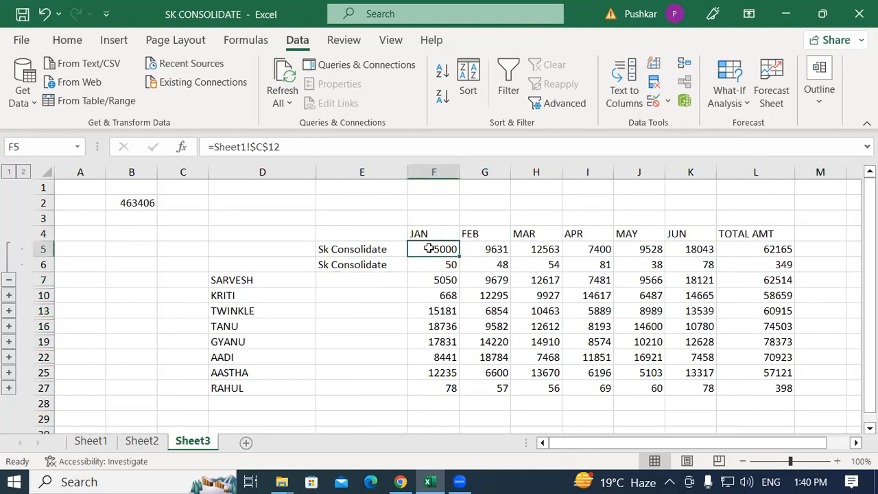
pyautogui.click(355, 266)
pyautogui.click(448, 265)
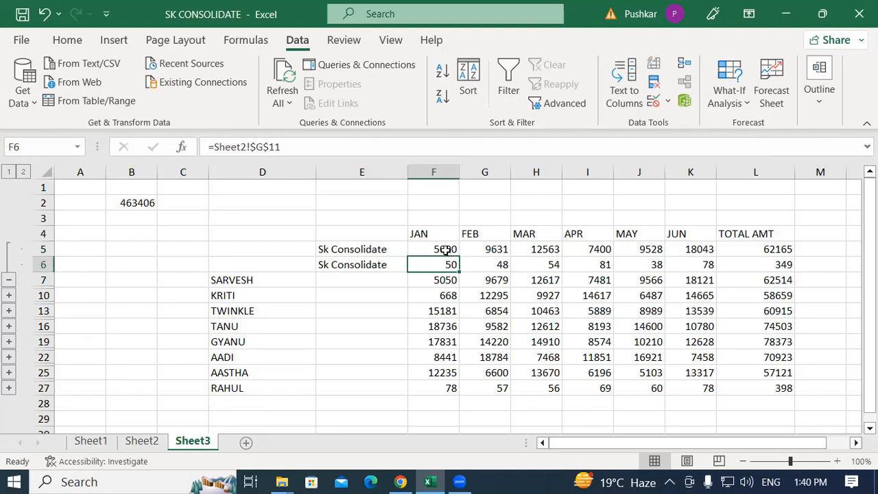
pyautogui.click(445, 249)
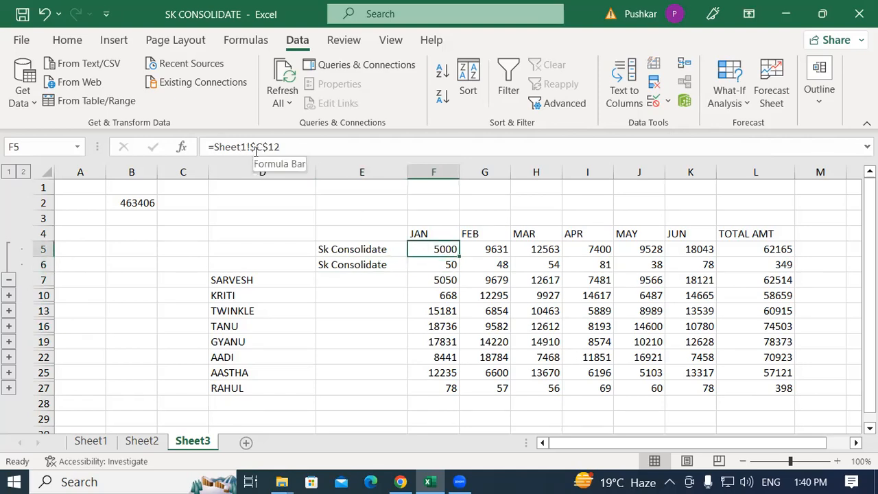
pyautogui.press('Down')
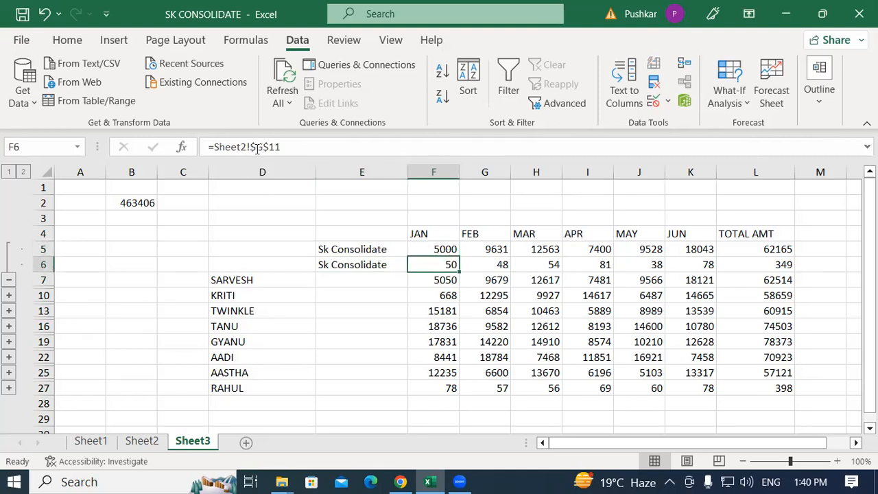
pyautogui.click(433, 248)
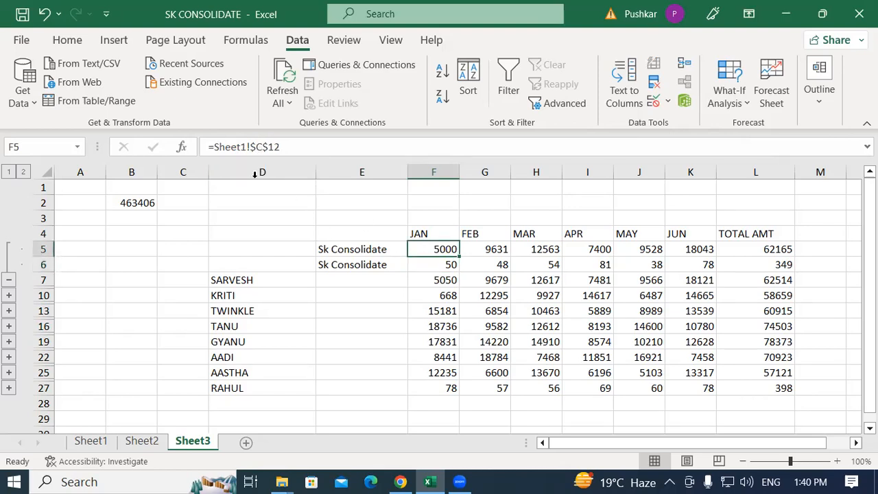
pyautogui.click(435, 266)
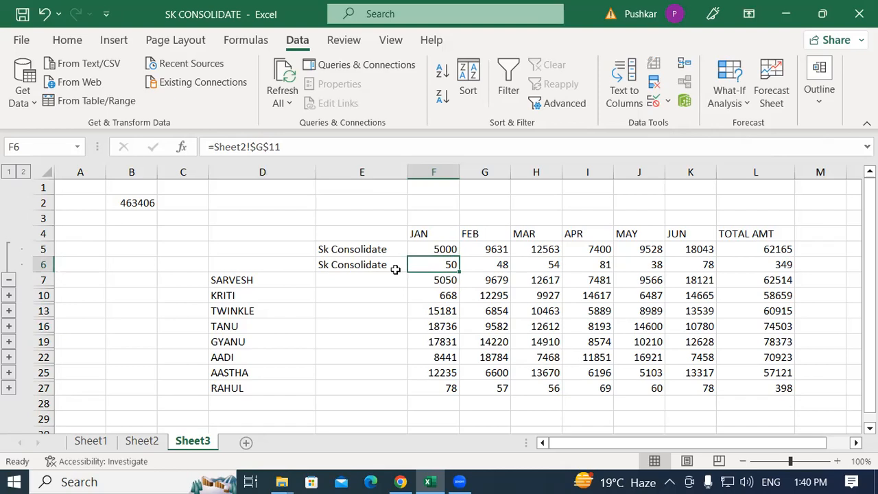
# Label the first employee's detail rows on Sheet3 as 2021 in E5 and 2022 in E6, and check their JAN source links.
pyautogui.click(350, 250)
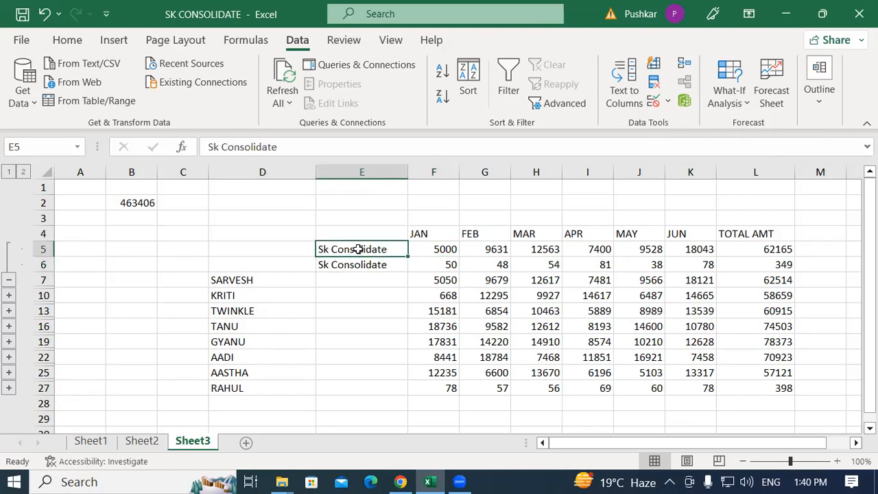
pyautogui.write('2021')
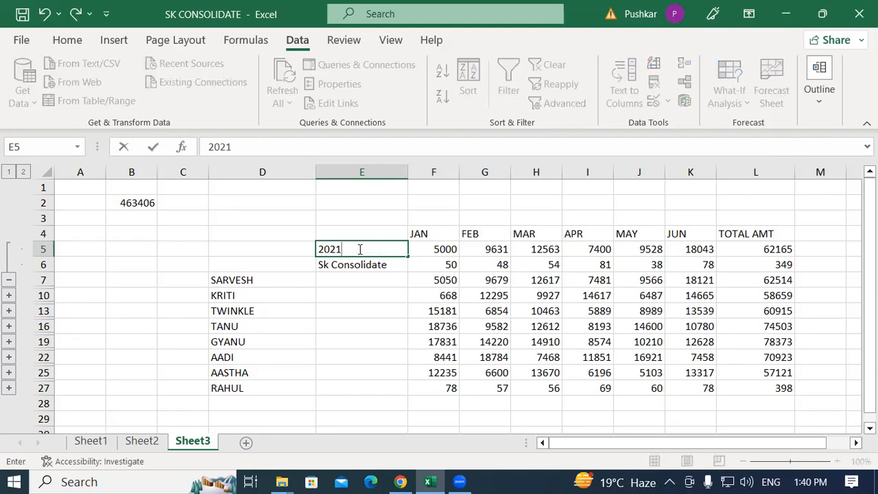
pyautogui.press('Return')
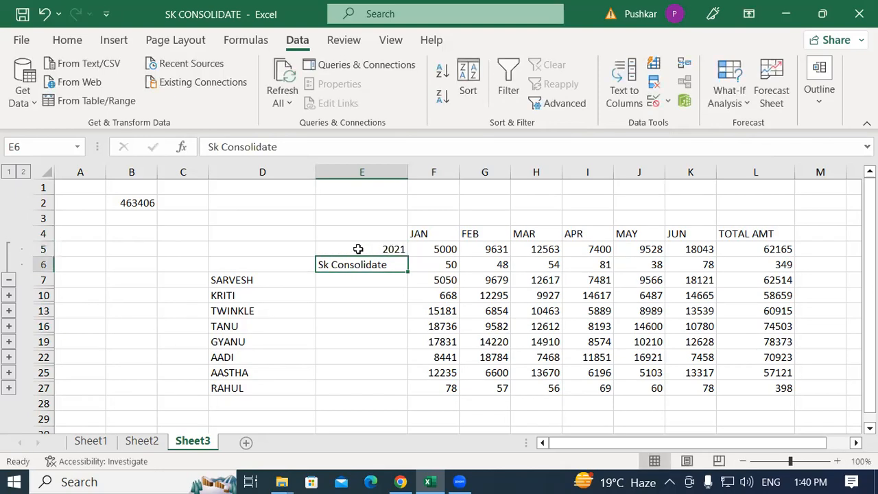
pyautogui.write('2022')
pyautogui.press('Return')
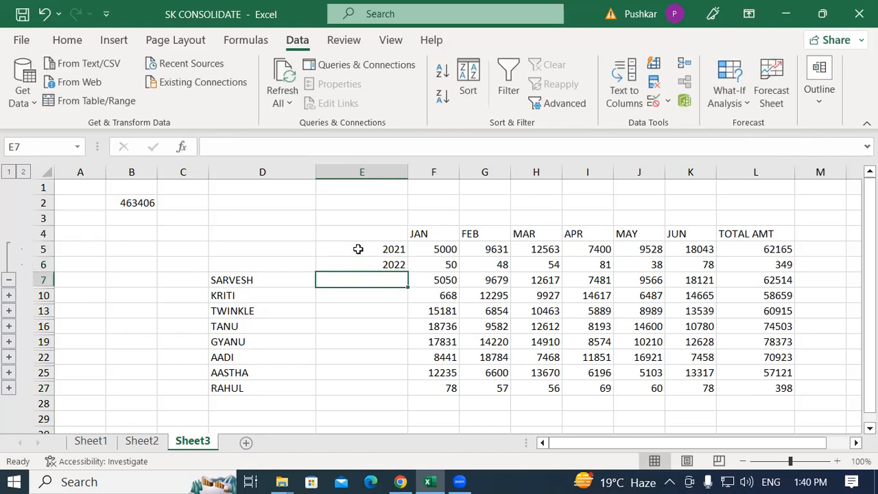
pyautogui.click(358, 249)
pyautogui.click(447, 249)
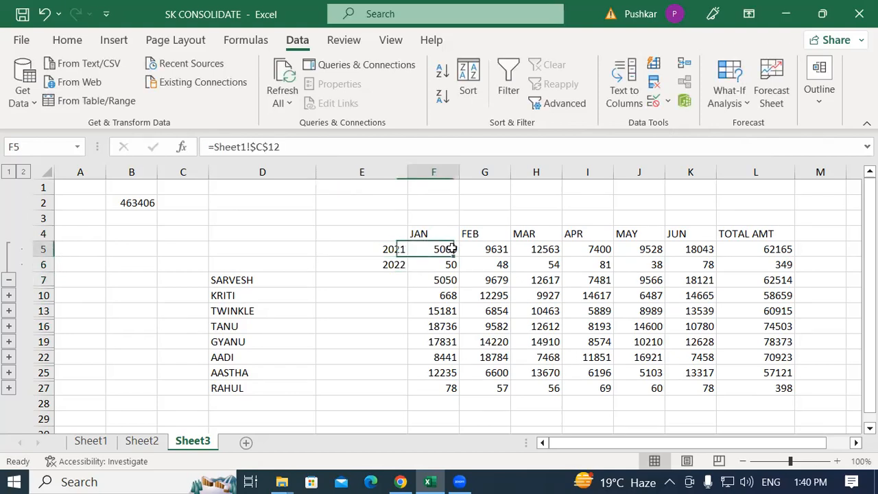
pyautogui.click(376, 266)
pyautogui.click(445, 264)
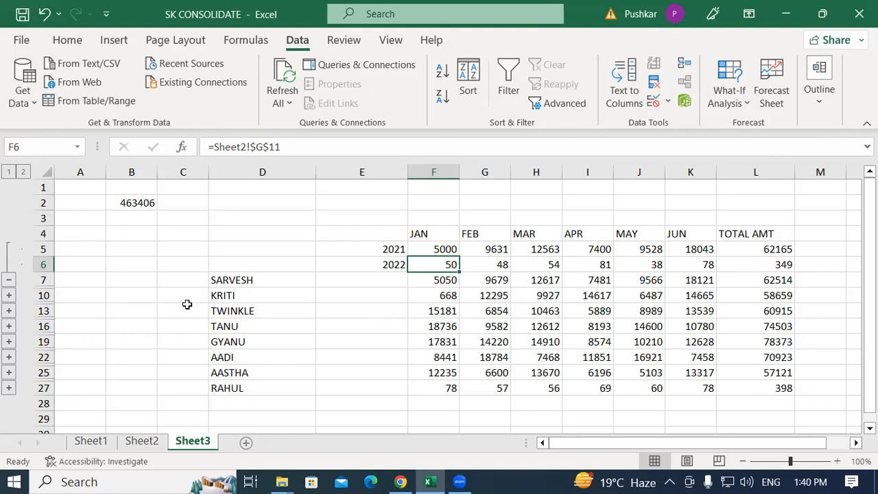
# Expand the second to fourth employees' outline groups to view their detail rows, and collapse every open employee group.
pyautogui.click(9, 299)
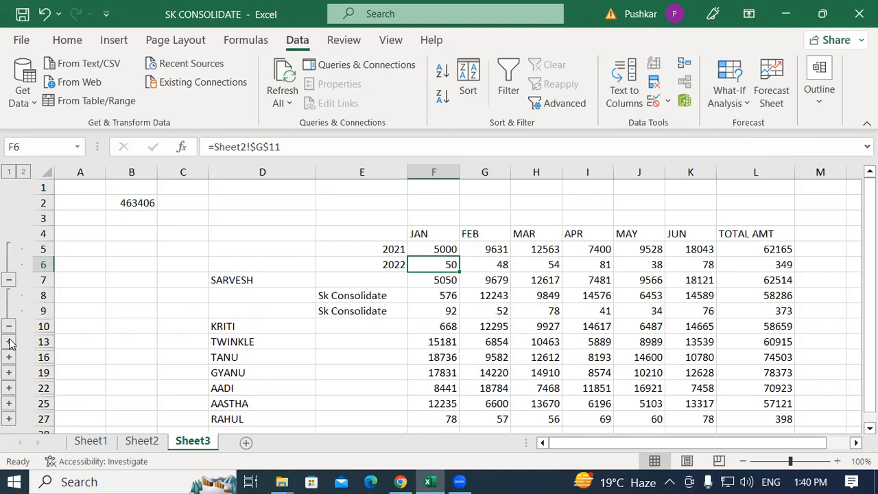
pyautogui.click(9, 342)
pyautogui.scroll(-1, 146, 359)
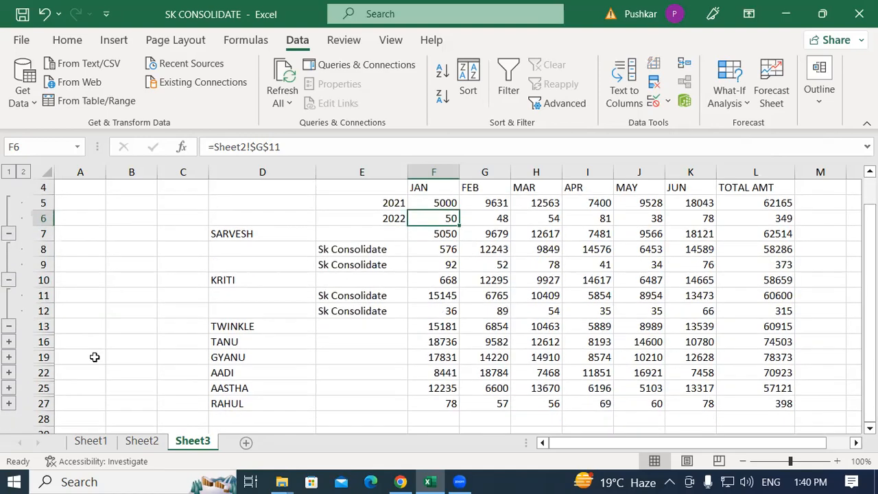
pyautogui.click(9, 342)
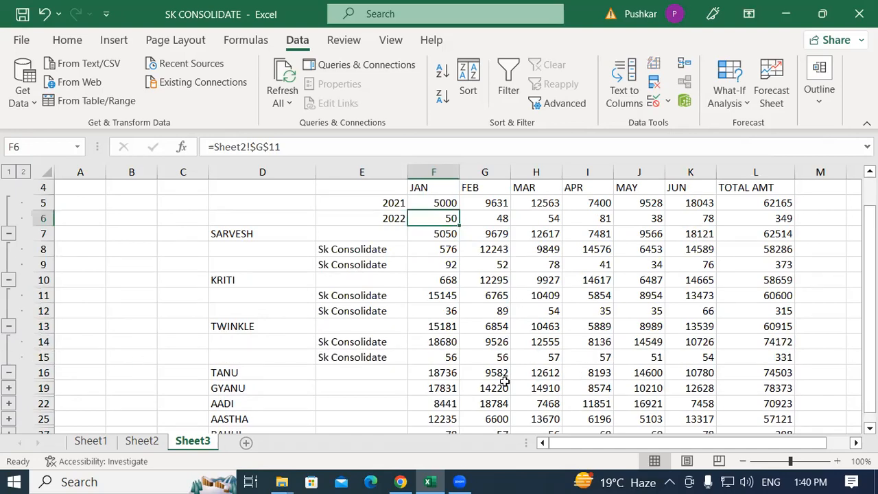
pyautogui.click(9, 373)
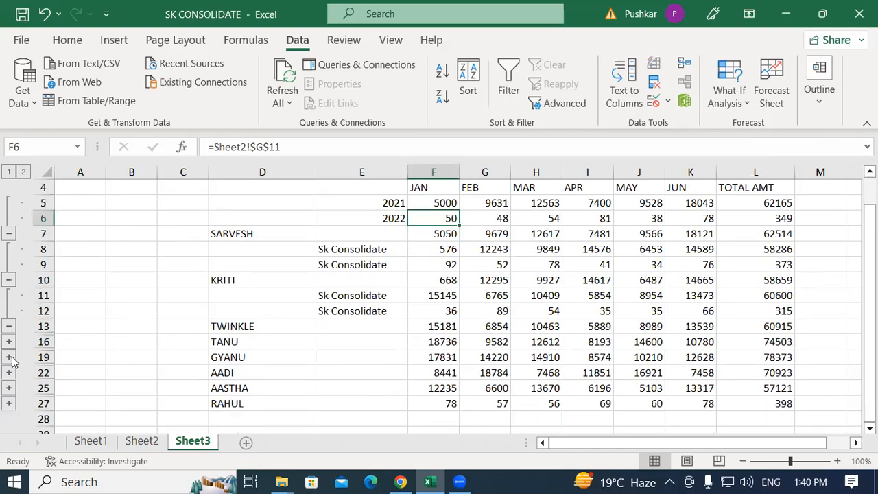
pyautogui.click(8, 327)
pyautogui.click(9, 280)
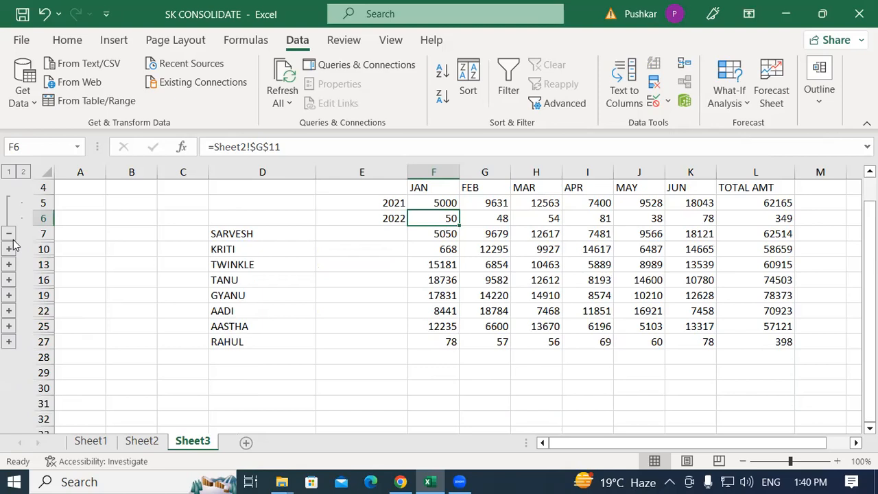
pyautogui.click(9, 237)
pyautogui.scroll(1, 590, 346)
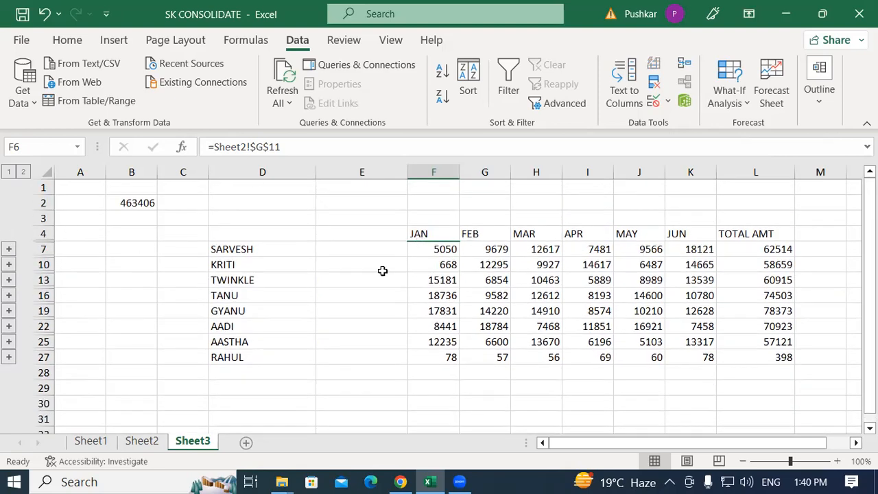
# Expand the first employee's outline group on Sheet3 and make column E narrower while still fitting the 2021 and 2022 labels.
pyautogui.click(373, 171)
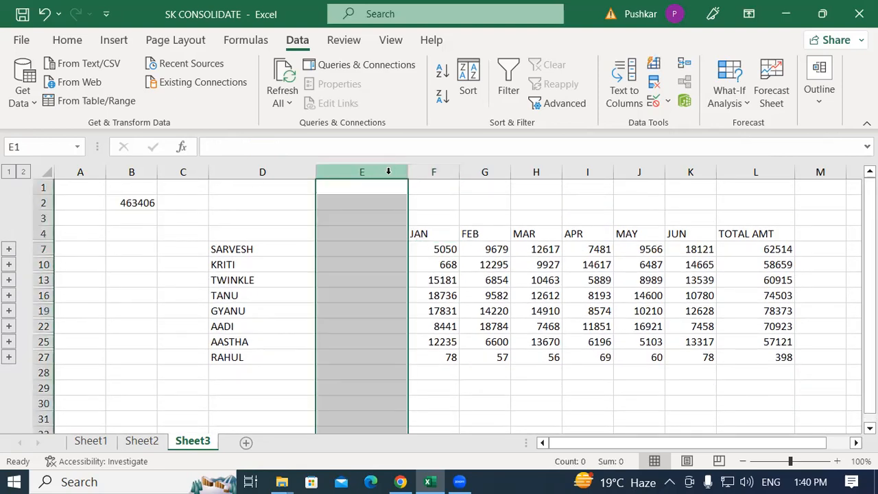
pyautogui.moveTo(410, 168); pyautogui.dragTo(332, 180)
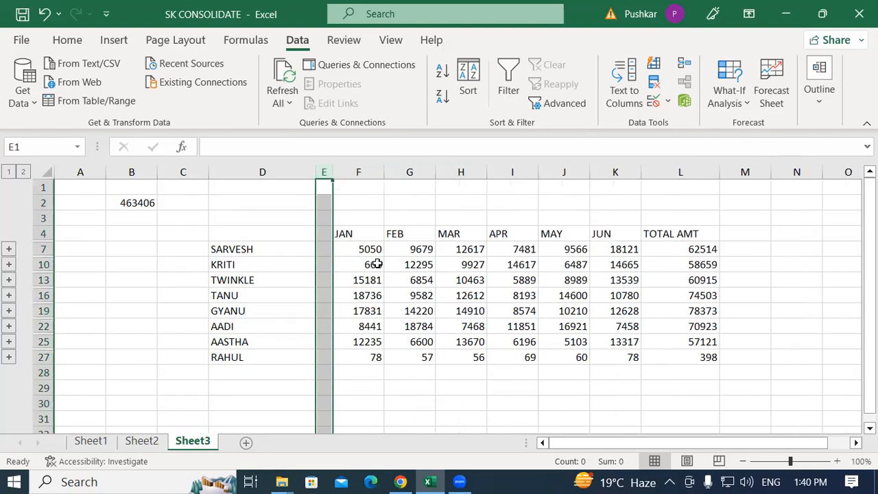
pyautogui.click(280, 268)
pyautogui.click(277, 248)
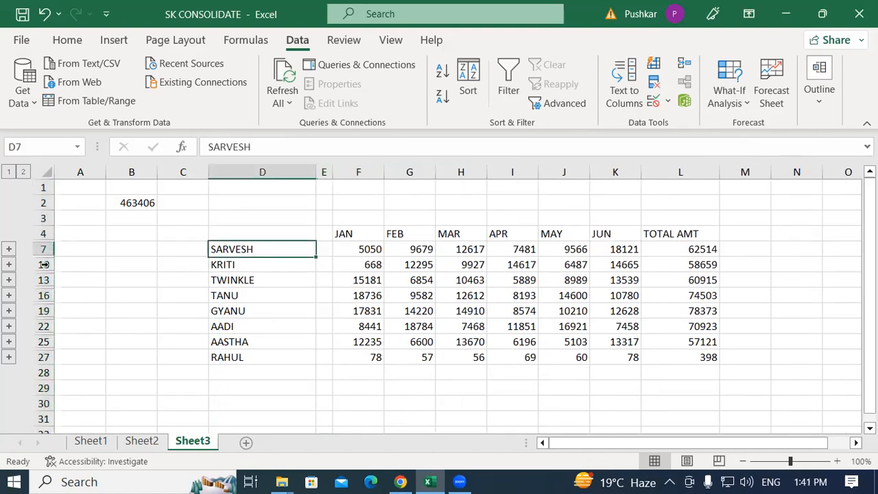
pyautogui.click(9, 249)
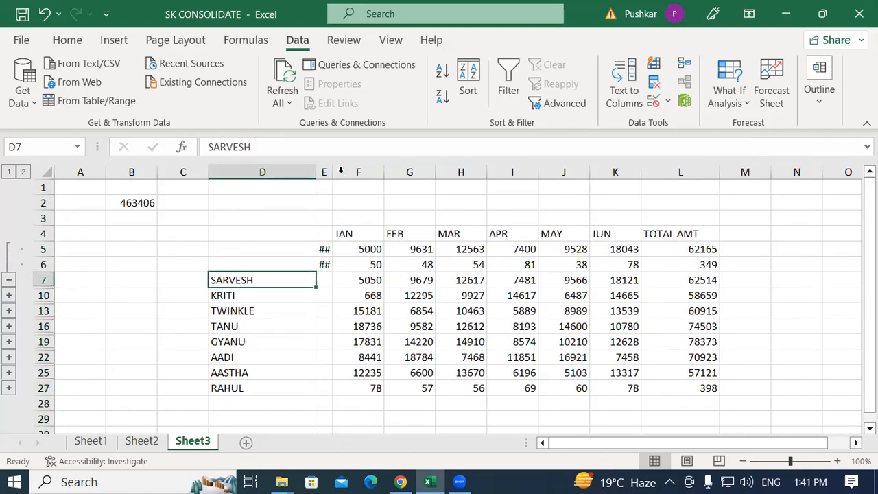
pyautogui.moveTo(331, 171); pyautogui.dragTo(371, 172)
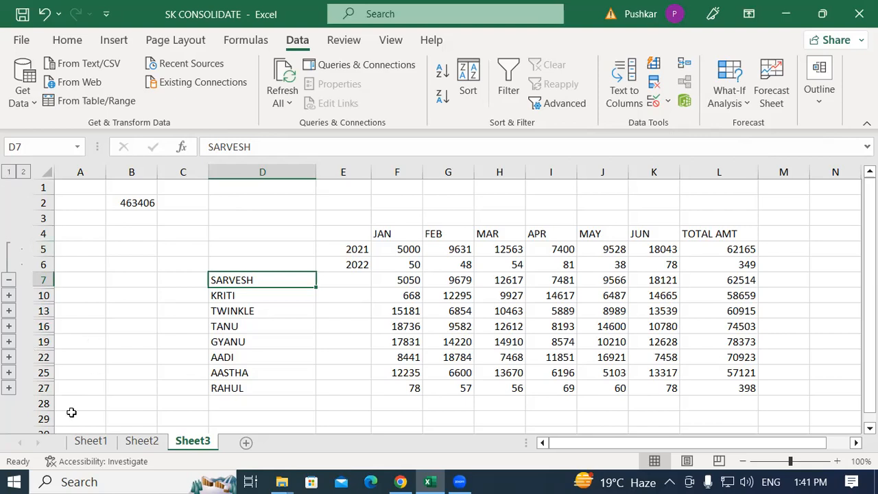
# View the source sales tables on Sheet1 and Sheet2.
pyautogui.click(94, 444)
pyautogui.click(142, 443)
pyautogui.click(93, 443)
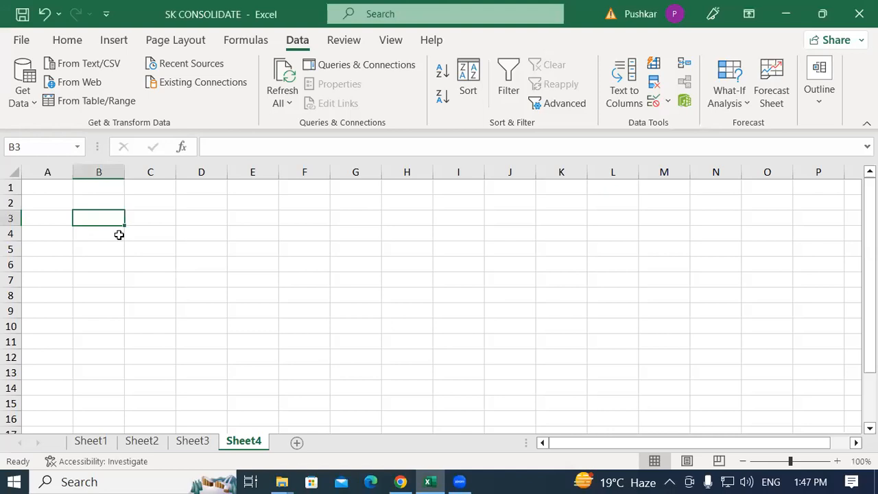
pyautogui.click(290, 244)
pyautogui.click(50, 242)
pyautogui.click(255, 234)
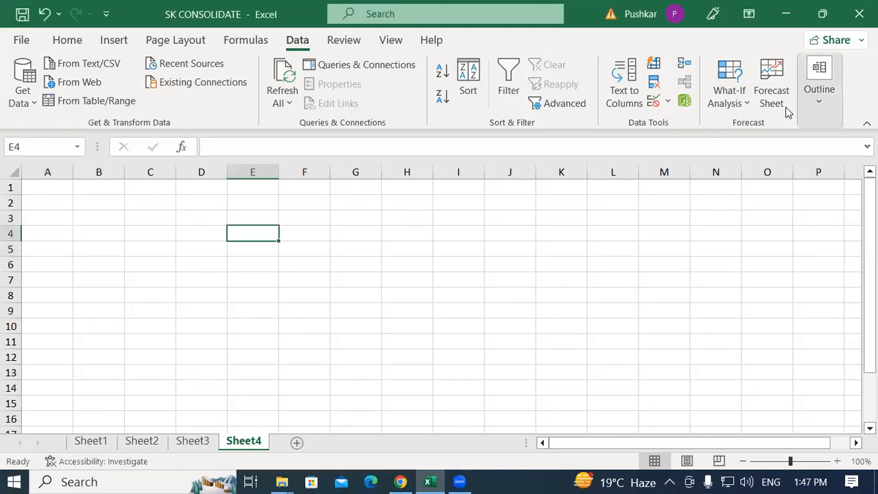
pyautogui.click(819, 96)
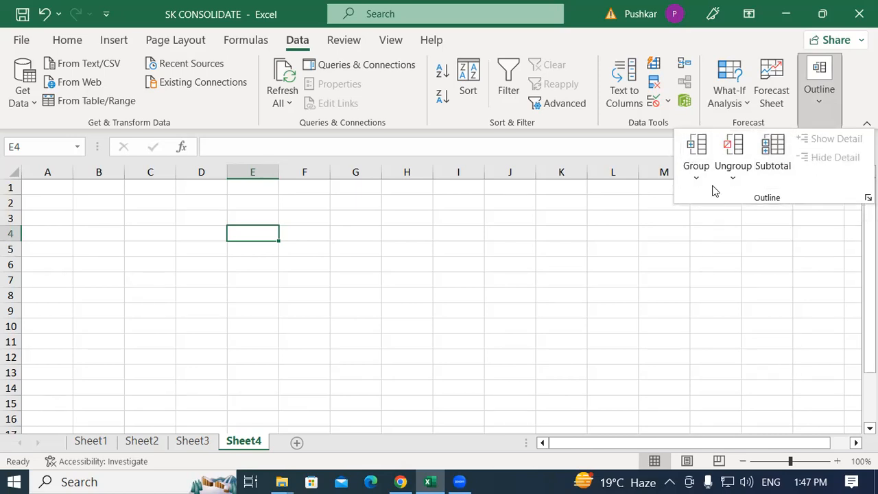
pyautogui.click(145, 220)
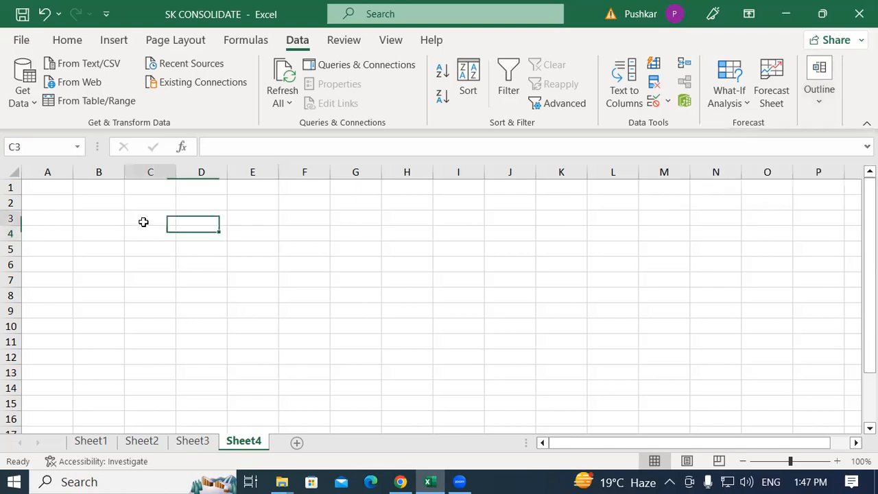
# Enter the numbers 20, 50, 60 and 30 in cells B3 to B6 of Sheet4.
pyautogui.click(99, 214)
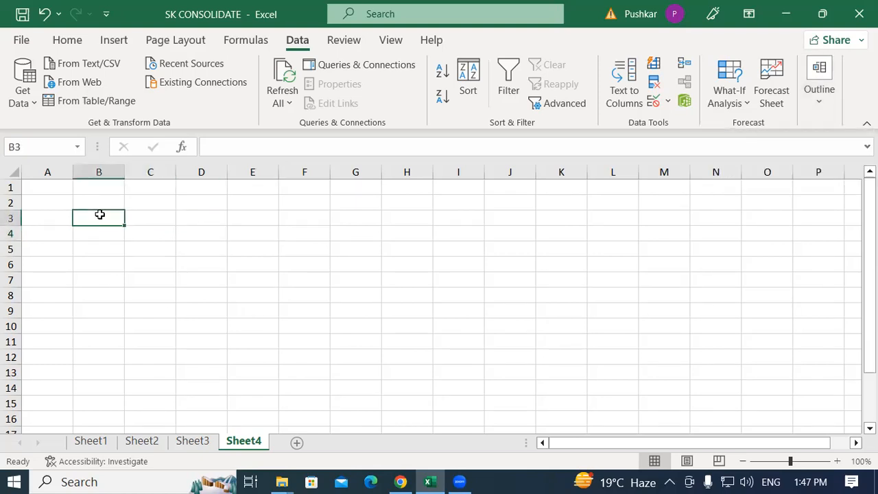
pyautogui.write('20')
pyautogui.press('Return')
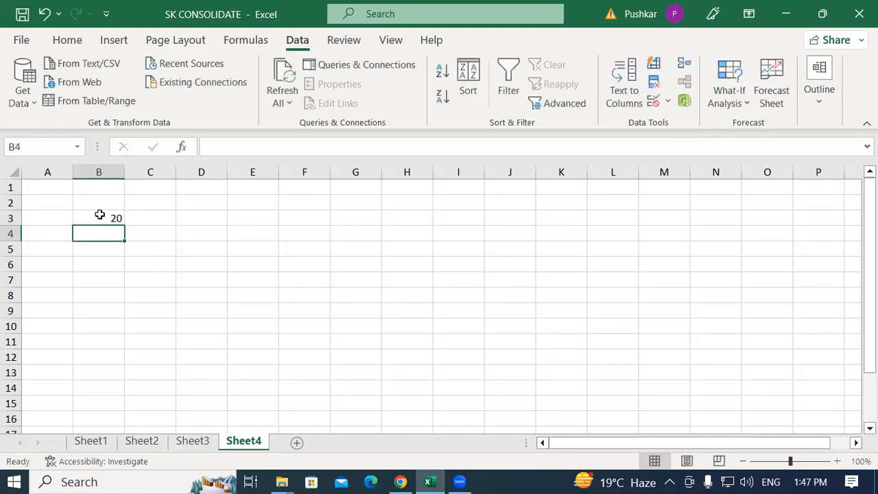
pyautogui.write('50')
pyautogui.press('Return')
pyautogui.write('60')
pyautogui.press('Return')
pyautogui.write('30')
pyautogui.press('Return')
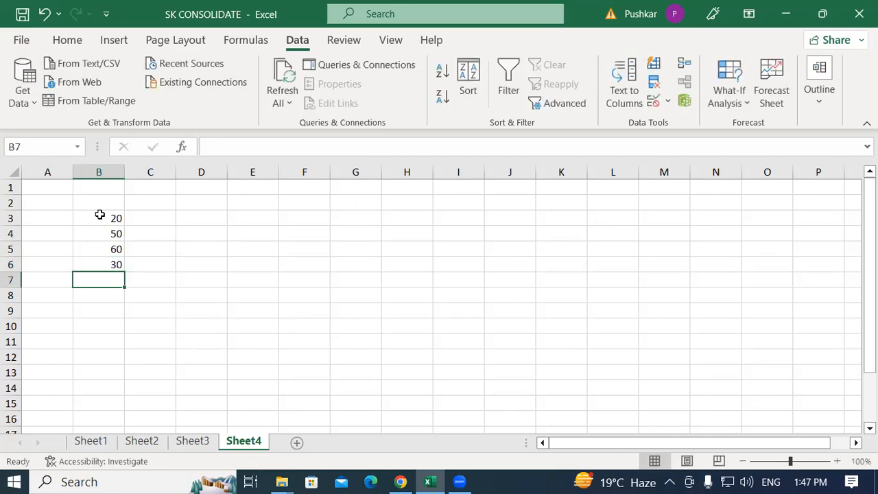
# Total the numbers in B7 with =SUM(B3:B6) and check the formula.
pyautogui.hotkey('alt', '=')
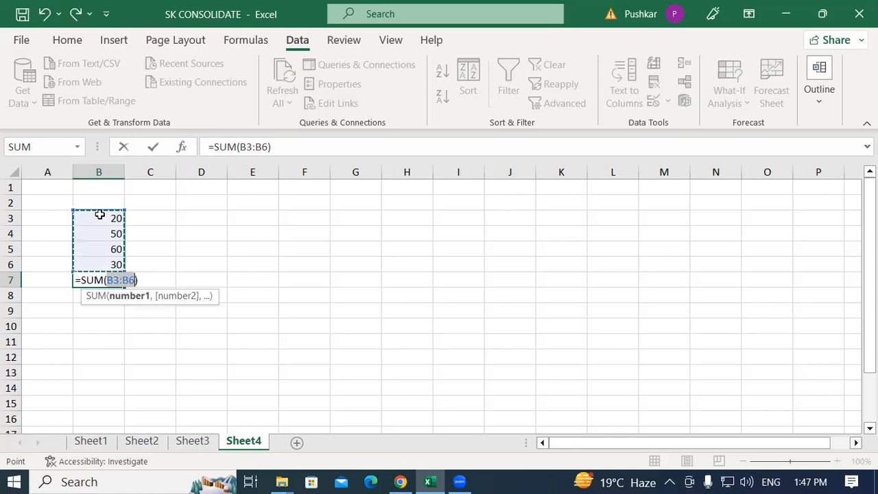
pyautogui.press('Return')
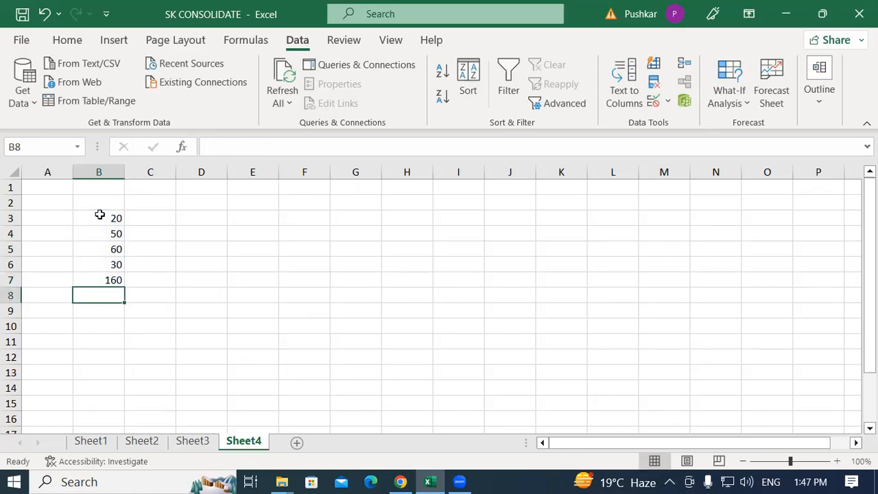
pyautogui.click(96, 280)
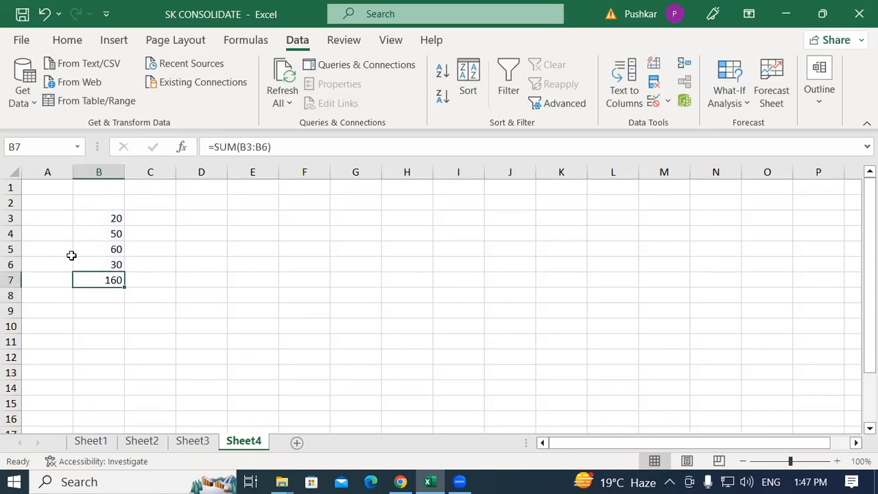
pyautogui.click(263, 320)
pyautogui.click(91, 278)
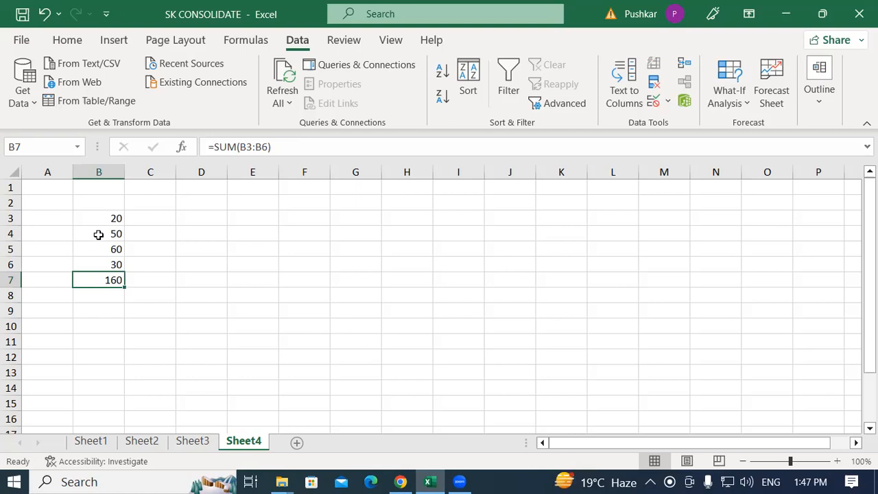
# Group the rows of cells B3 to B6 on Sheet4, using the Rows option.
pyautogui.moveTo(99, 218); pyautogui.dragTo(103, 265)
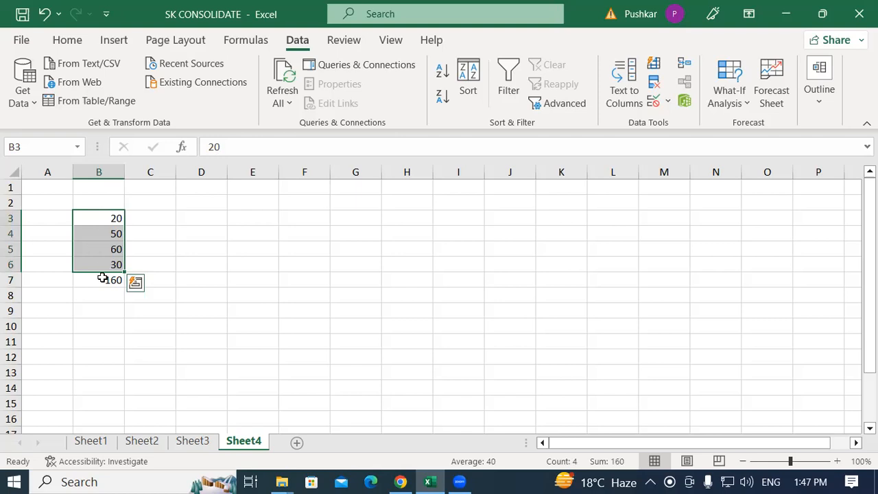
pyautogui.click(820, 100)
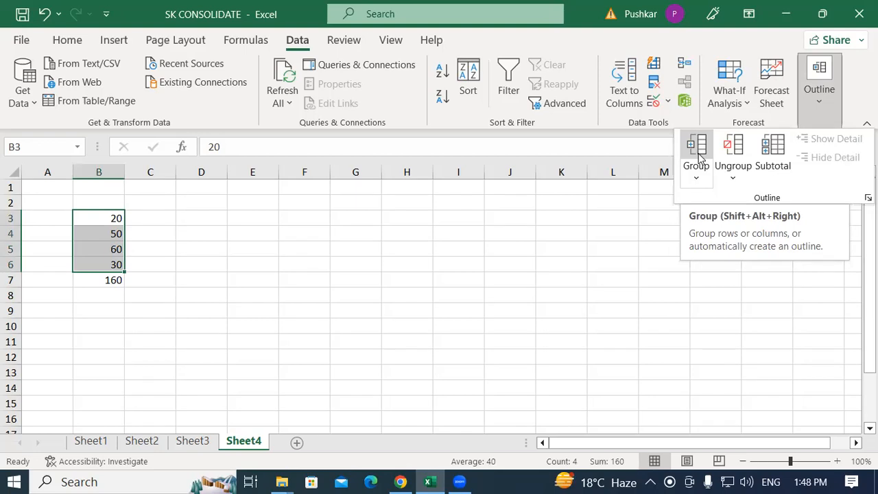
pyautogui.click(697, 179)
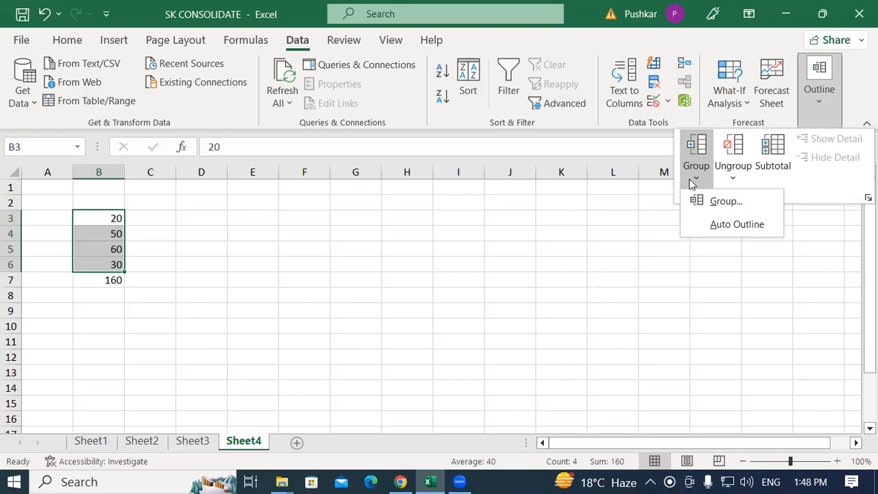
pyautogui.click(619, 211)
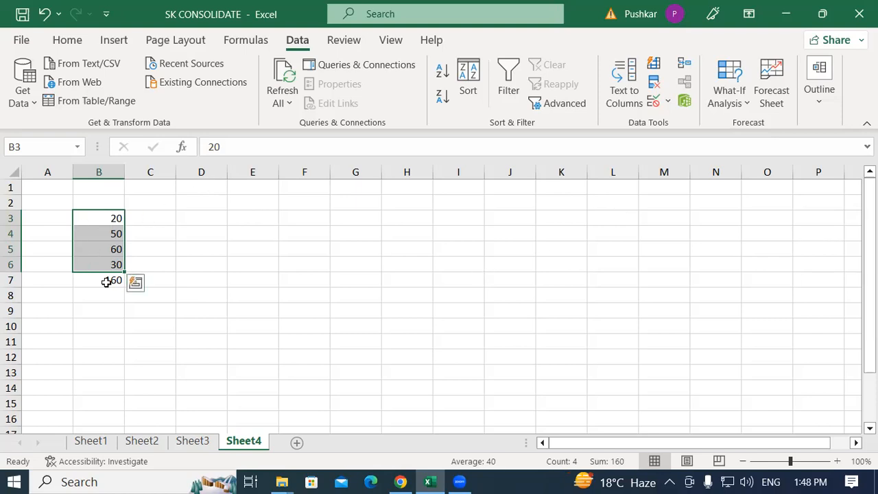
pyautogui.click(817, 100)
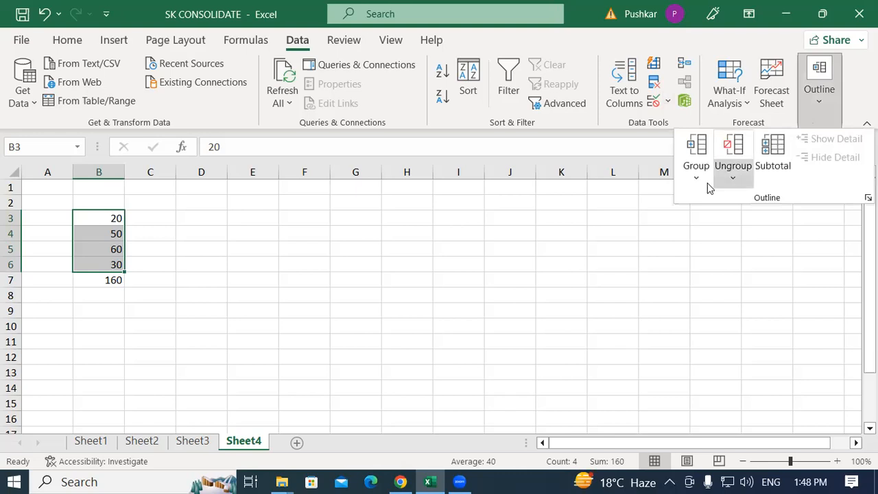
pyautogui.click(697, 147)
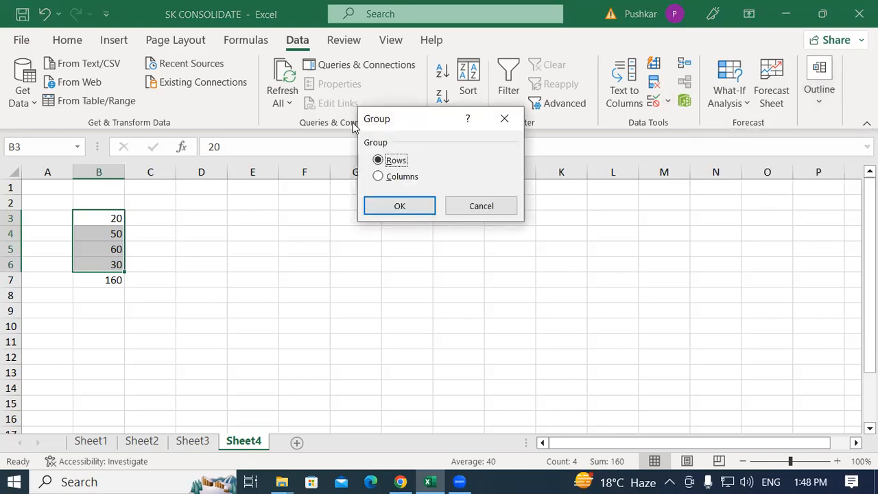
pyautogui.moveTo(398, 122); pyautogui.dragTo(364, 135)
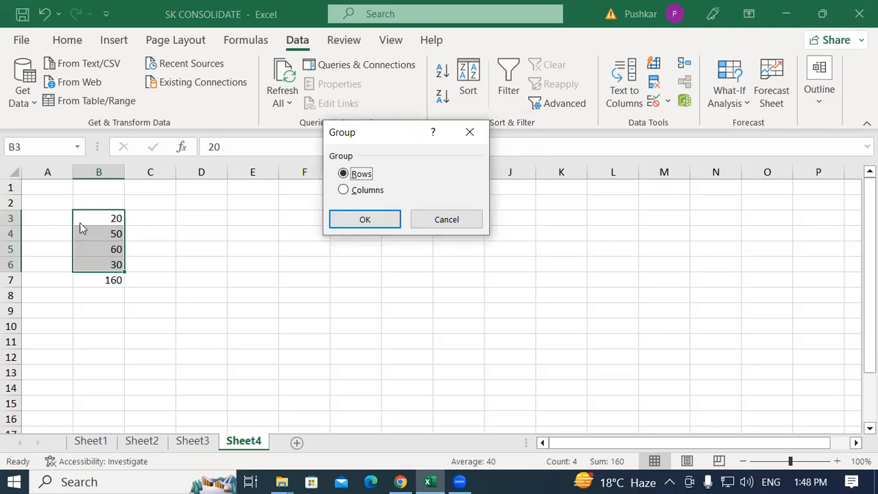
pyautogui.click(373, 217)
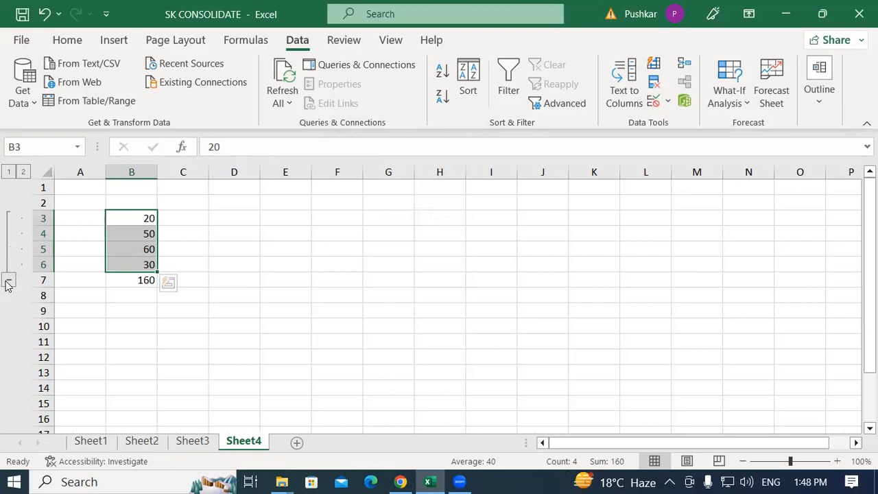
# Review the numbers and total in column B, collapsing the group of rows 3 to 6 and expanding it again.
pyautogui.click(500, 312)
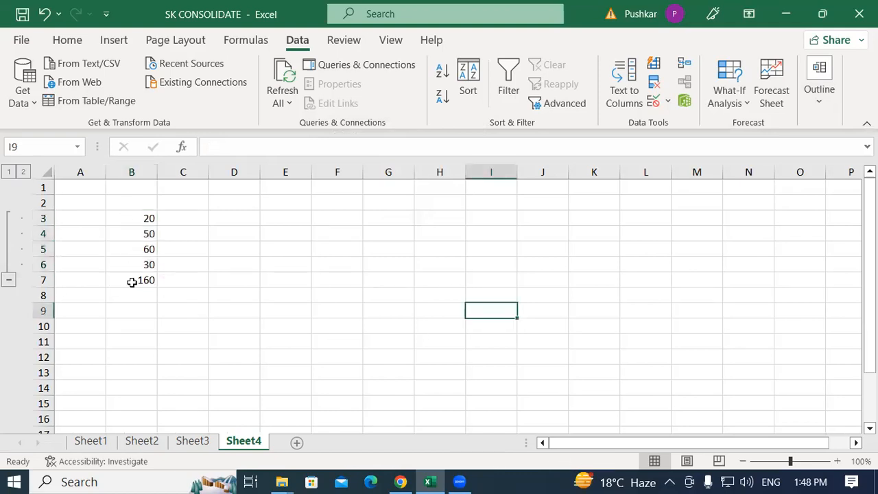
pyautogui.moveTo(138, 223); pyautogui.dragTo(137, 264)
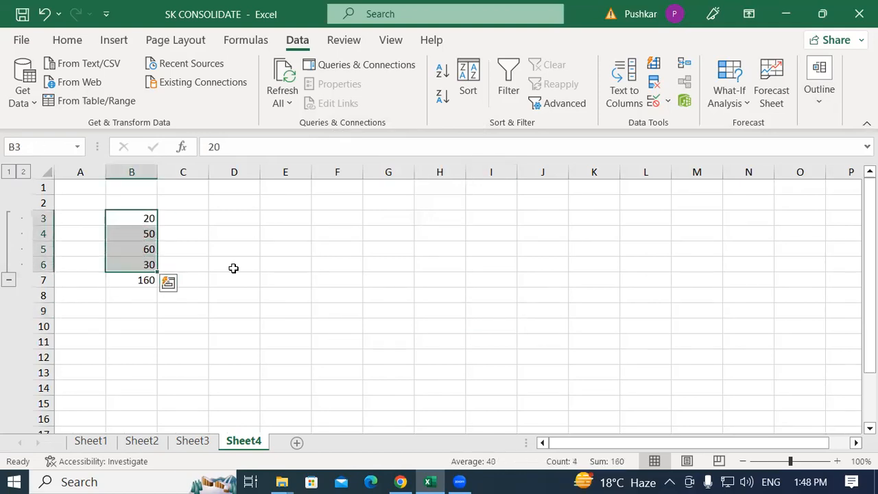
pyautogui.click(282, 275)
pyautogui.moveTo(142, 217); pyautogui.dragTo(137, 265)
pyautogui.click(133, 280)
pyautogui.click(330, 259)
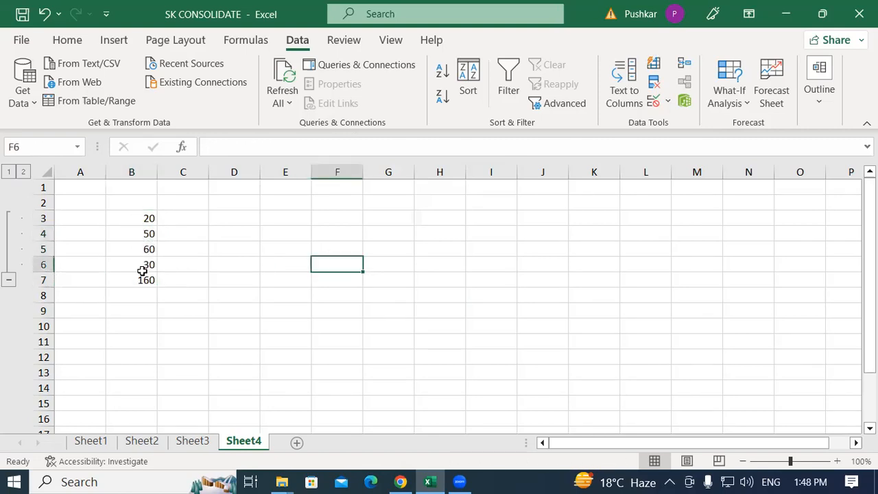
pyautogui.click(10, 281)
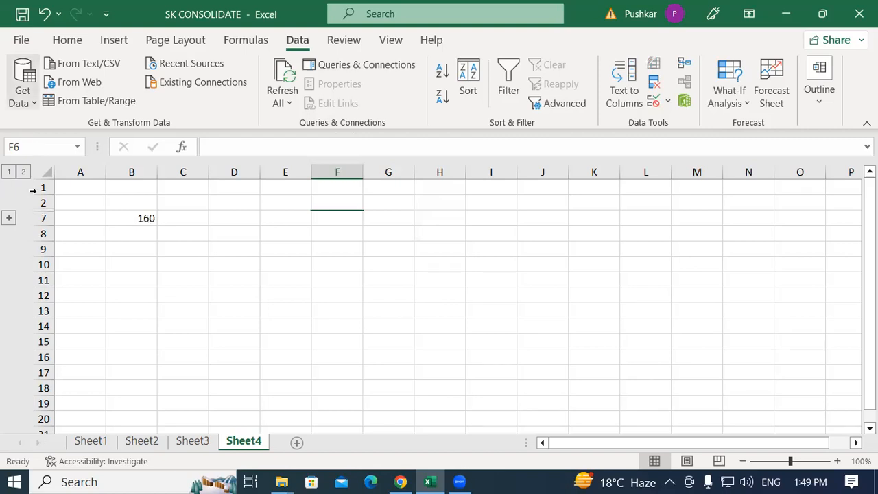
pyautogui.click(9, 218)
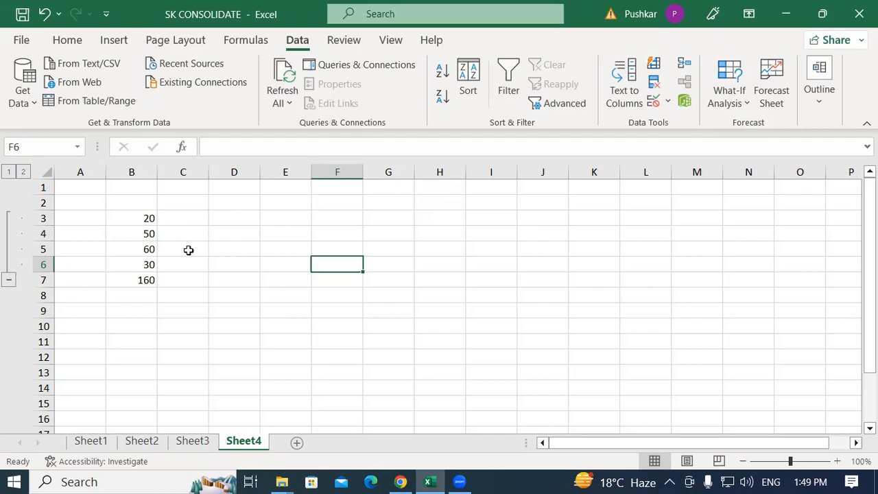
# Enter the numbers 20, 30, 56 and 95 across cells E2 to H2.
pyautogui.click(279, 198)
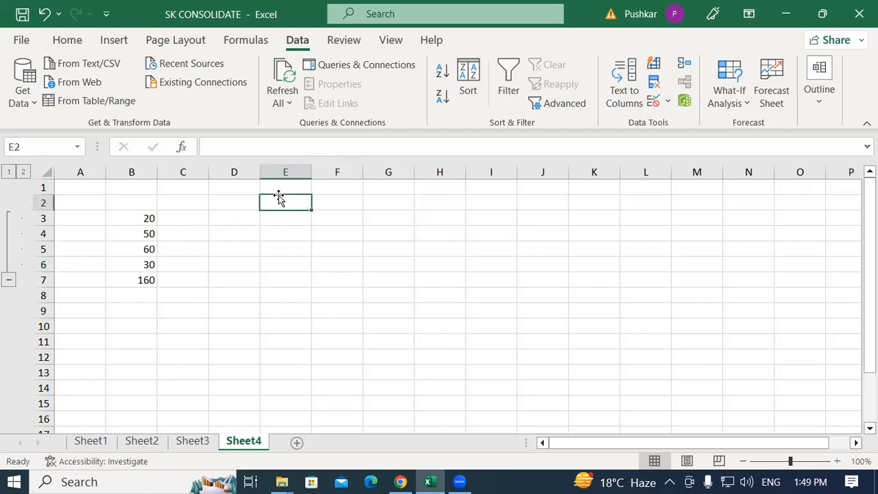
pyautogui.write('20')
pyautogui.press('Tab')
pyautogui.write('30')
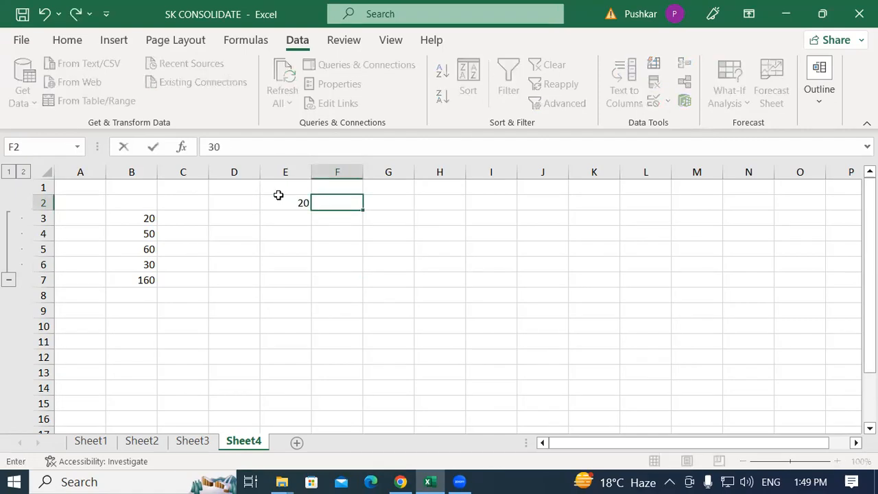
pyautogui.press('Tab')
pyautogui.write('56')
pyautogui.press('Tab')
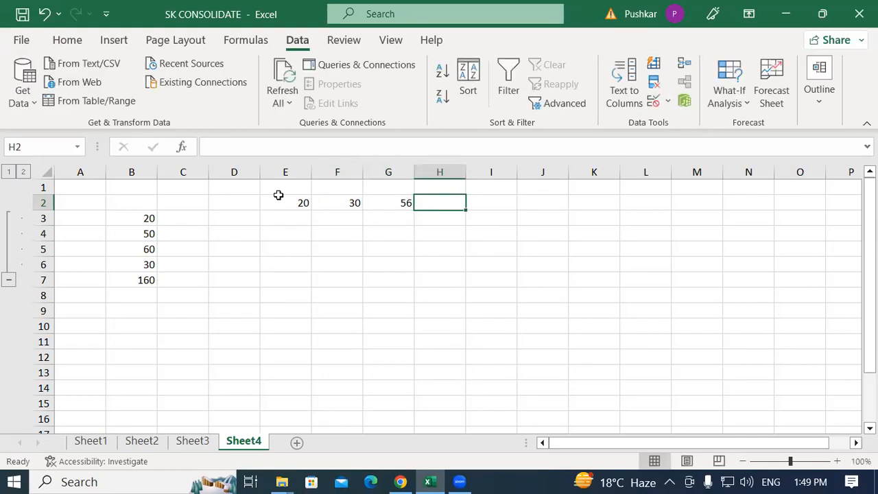
pyautogui.write('95')
pyautogui.press('Tab')
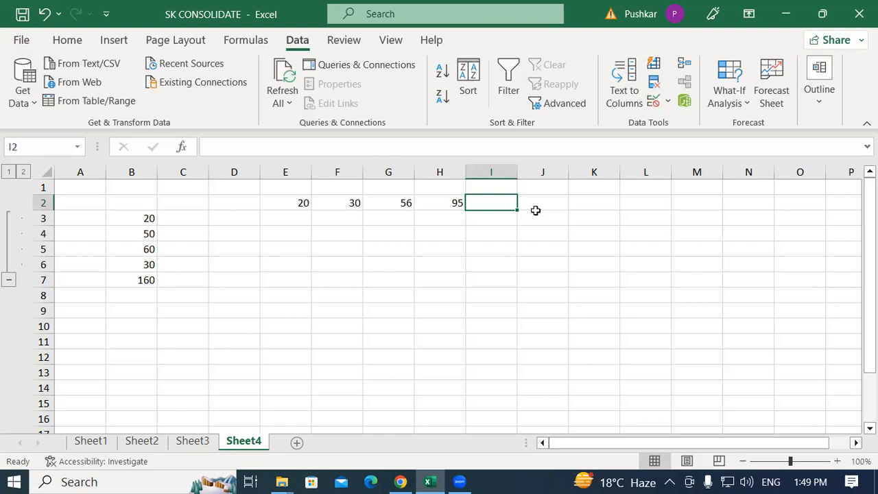
# Total the row of numbers in I2 with =SUM(E2:H2) and check the formula.
pyautogui.press('alt')
pyautogui.hotkey('alt', '=')
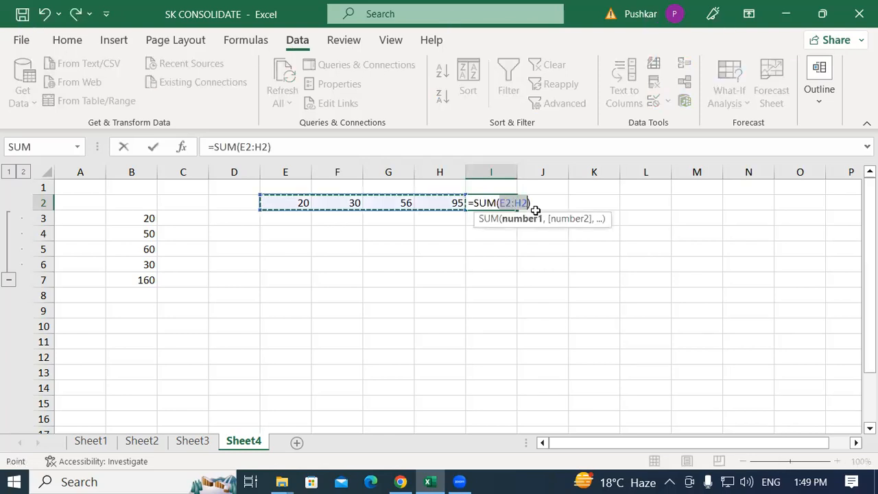
pyautogui.press('Return')
pyautogui.click(487, 200)
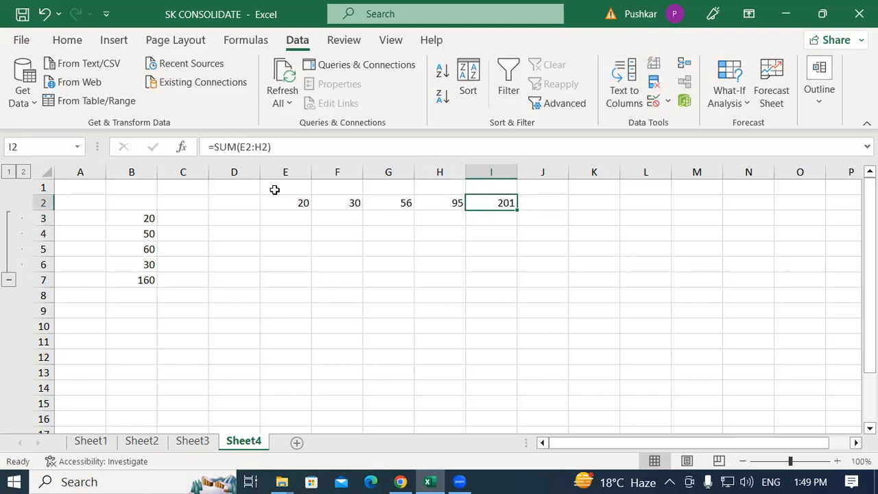
# Group the columns of cells E2 to H2, using the Columns option.
pyautogui.moveTo(276, 202); pyautogui.dragTo(452, 202)
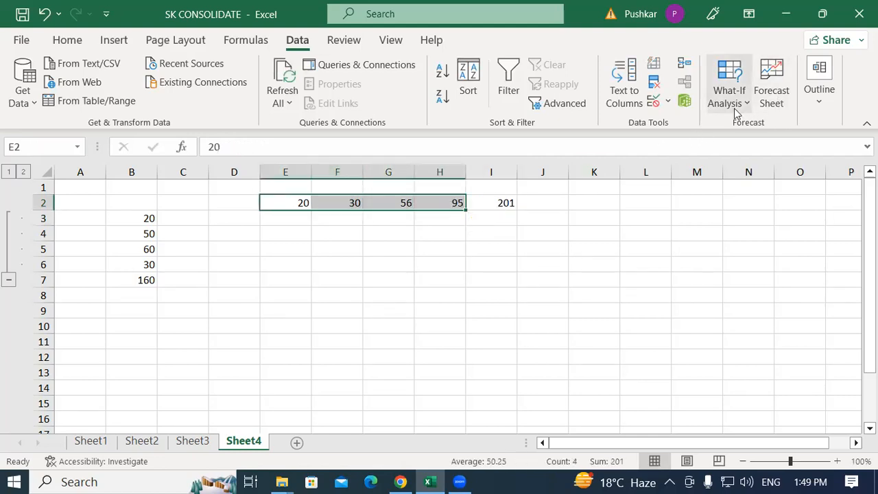
pyautogui.click(819, 86)
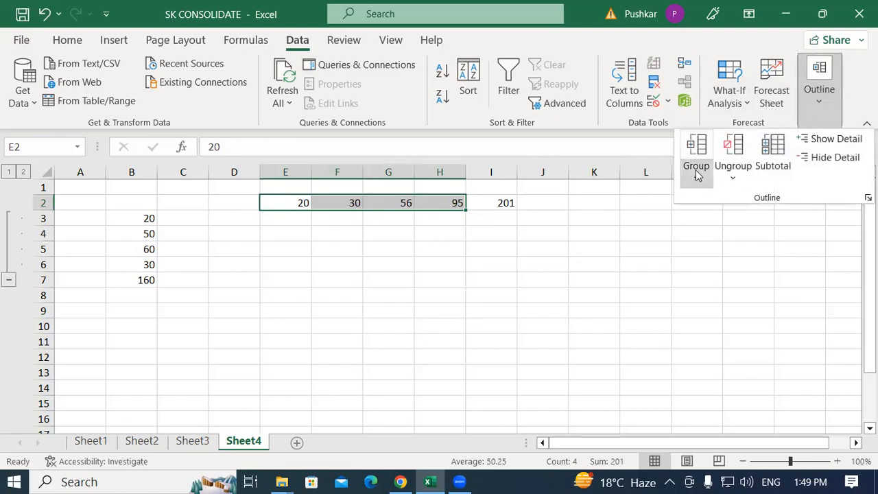
pyautogui.click(697, 147)
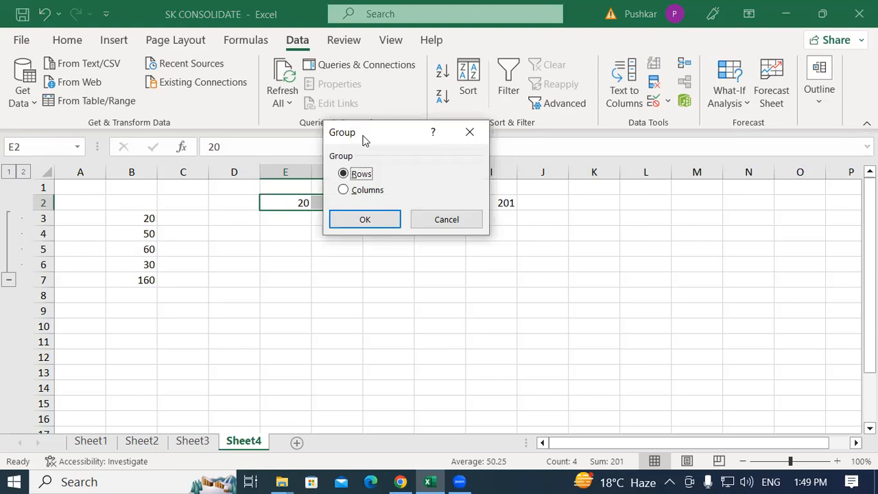
pyautogui.moveTo(364, 140); pyautogui.dragTo(194, 131)
pyautogui.click(174, 181)
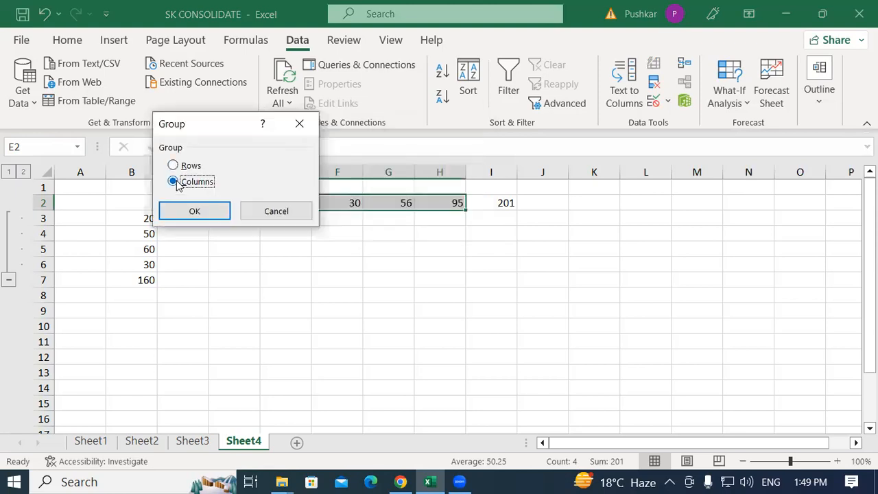
pyautogui.click(220, 216)
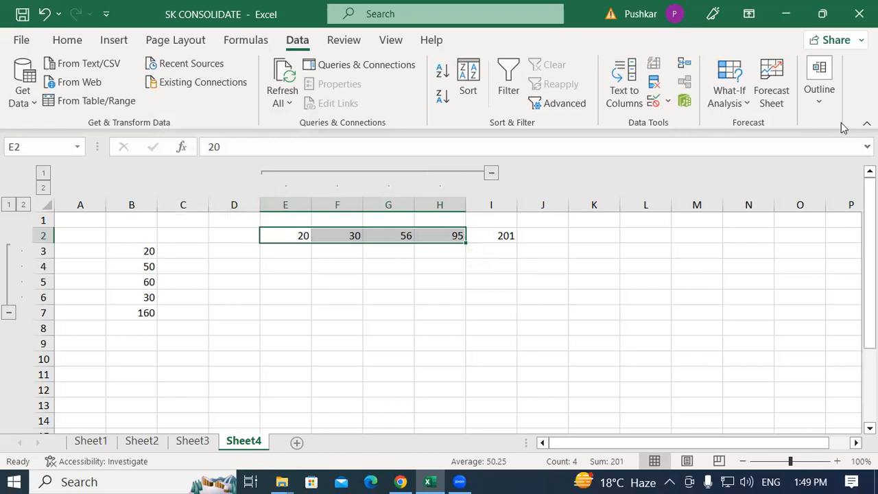
# Hide the detail of grouped columns E to H and expand it again, repeating the collapse and expand once more.
pyautogui.click(827, 100)
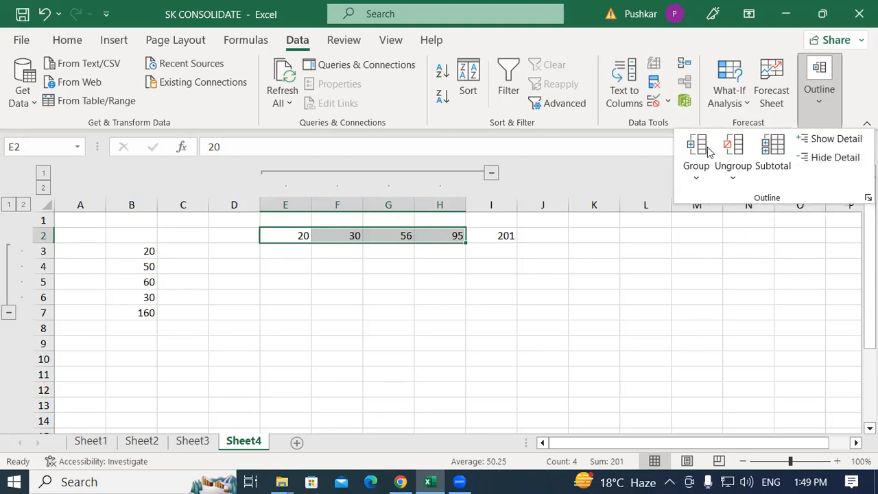
pyautogui.click(823, 159)
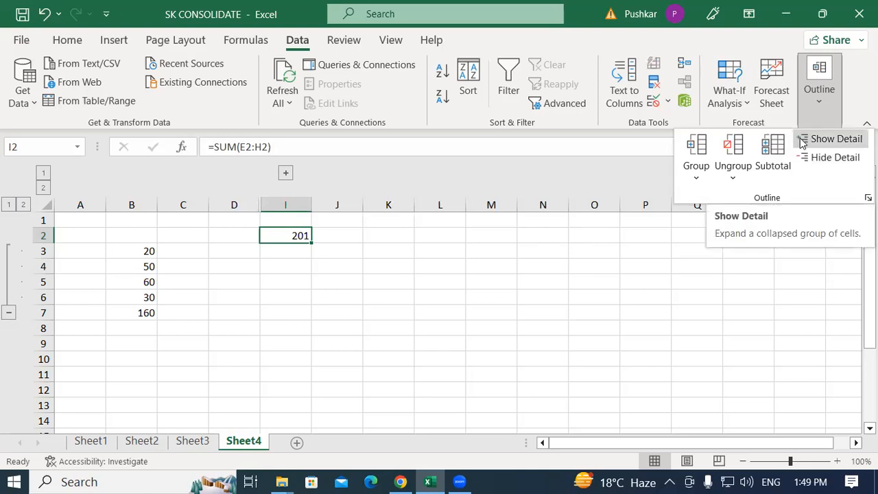
pyautogui.click(286, 173)
pyautogui.click(286, 173)
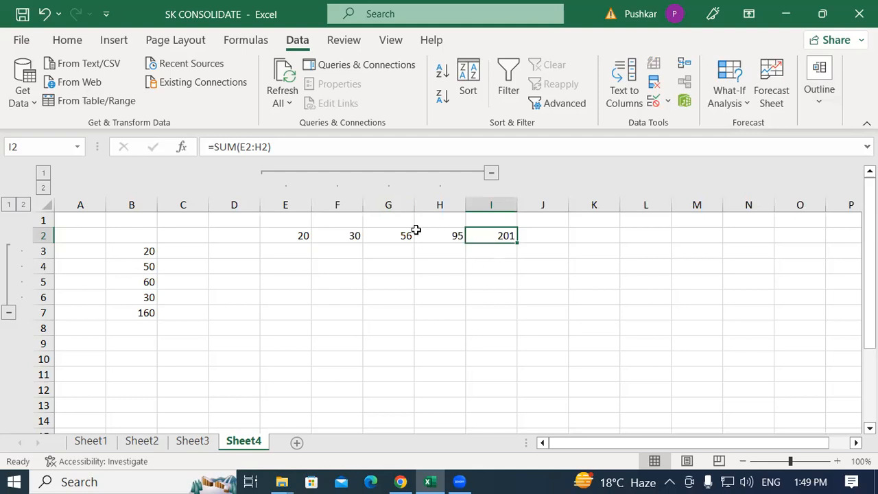
pyautogui.click(491, 173)
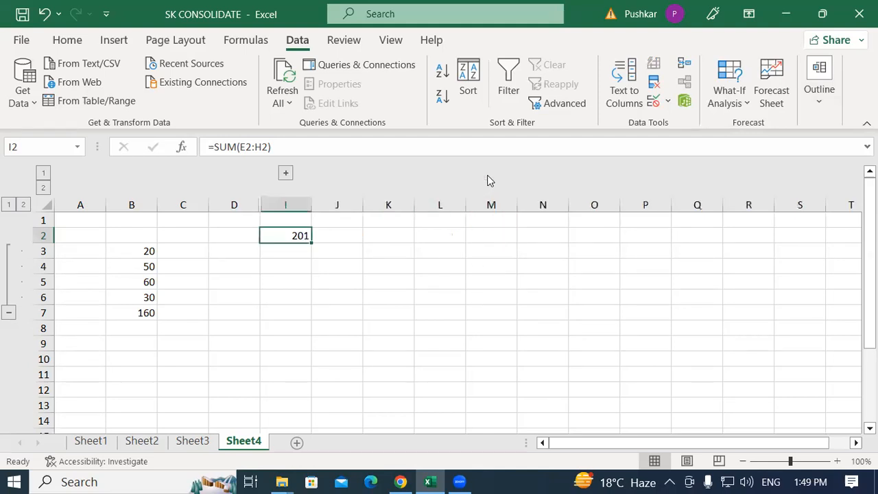
pyautogui.click(286, 173)
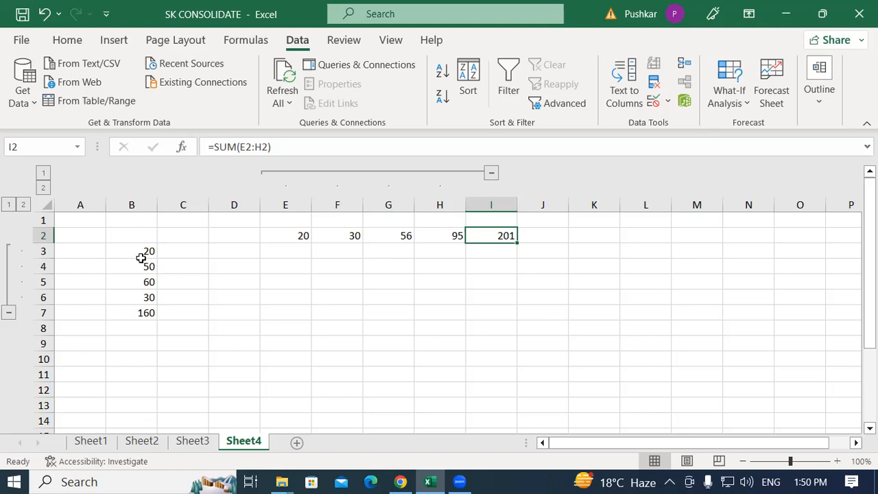
pyautogui.moveTo(130, 250); pyautogui.dragTo(141, 302)
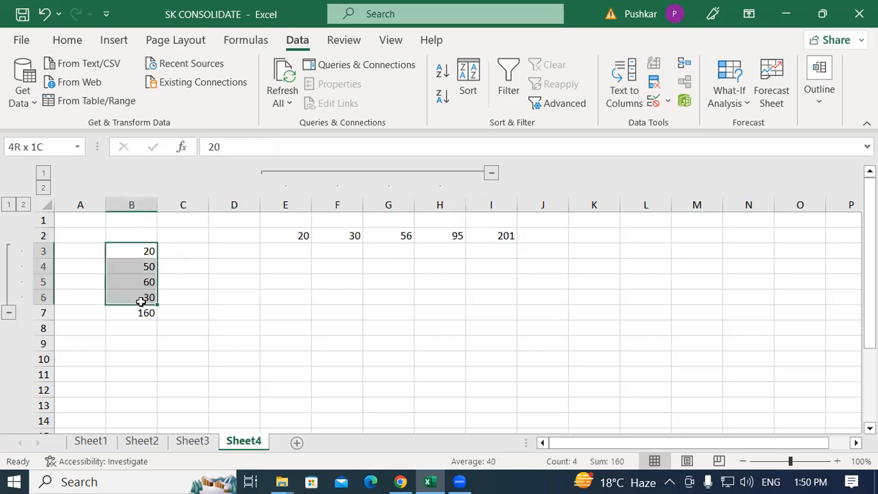
pyautogui.click(818, 96)
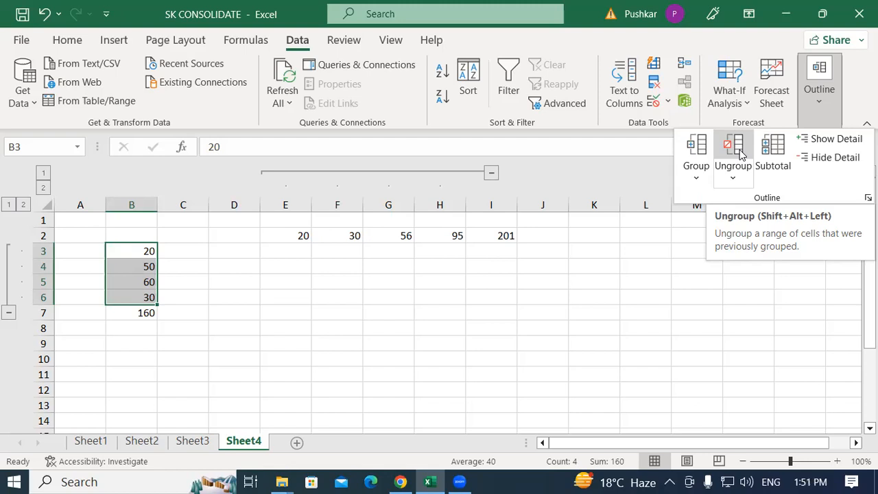
pyautogui.click(114, 335)
pyautogui.click(114, 333)
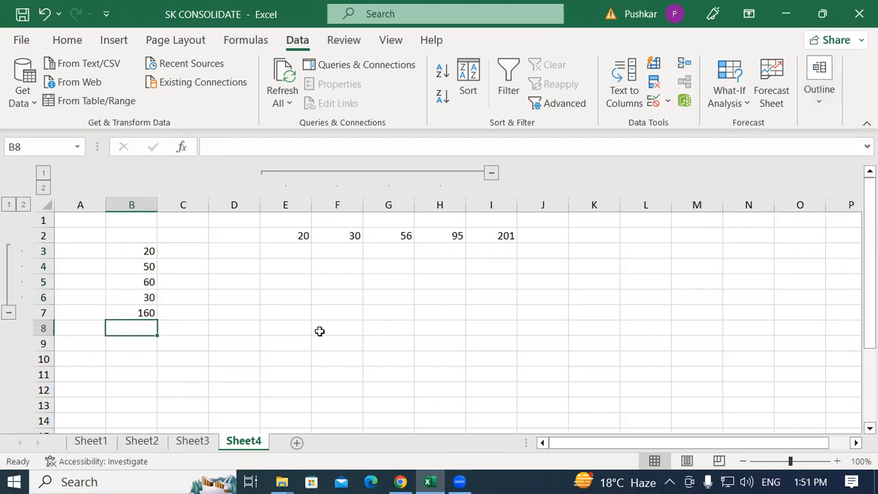
pyautogui.click(320, 329)
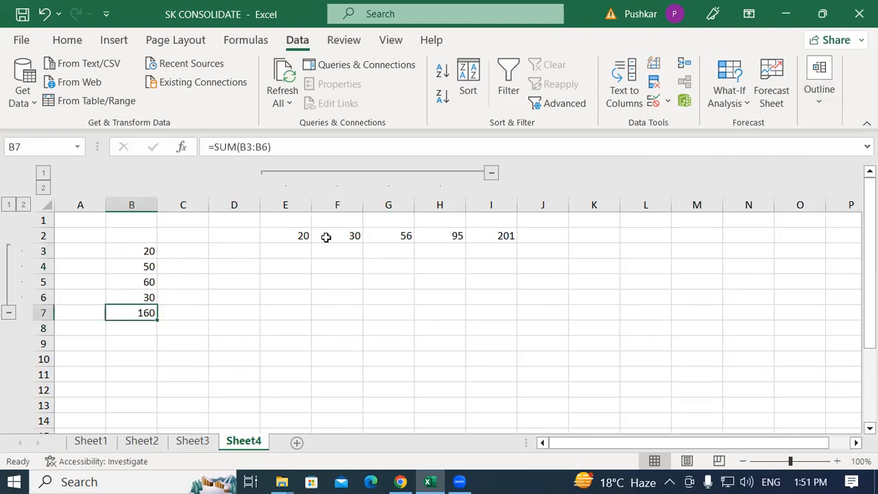
# Collapse the group of columns E to H, leaving only the total column, and select D2.
pyautogui.click(288, 235)
pyautogui.click(491, 175)
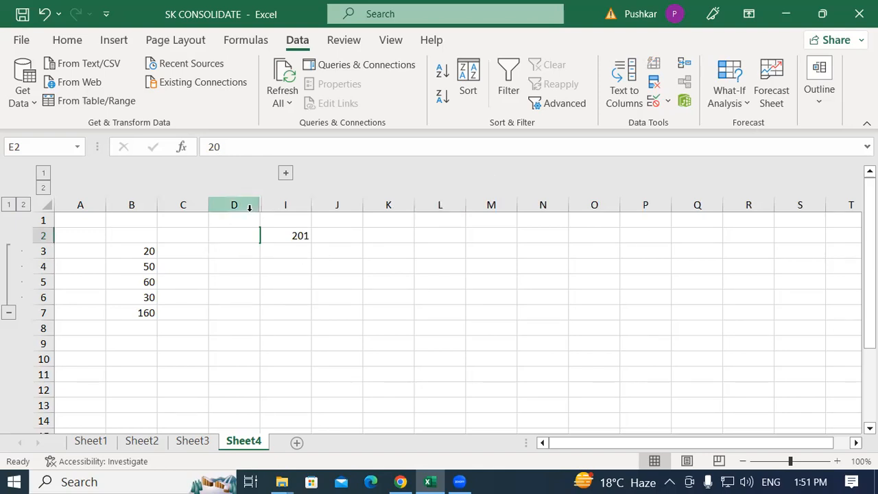
pyautogui.click(225, 236)
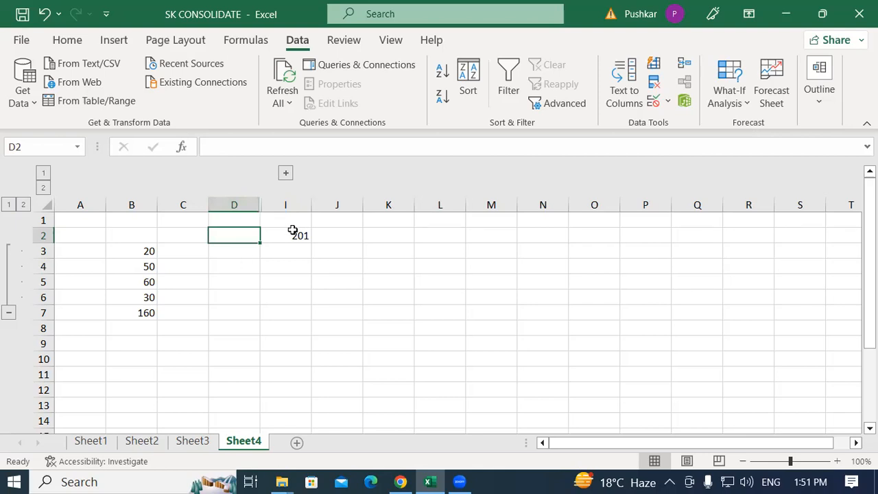
# Expand the grouped columns E to H, and try the value 20 in D2 before clearing the cell again.
pyautogui.click(285, 174)
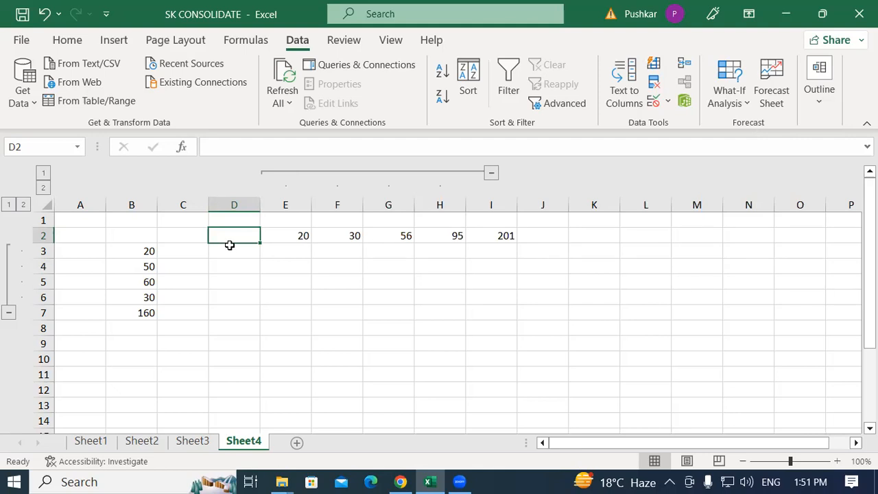
pyautogui.write('20')
pyautogui.press('Return')
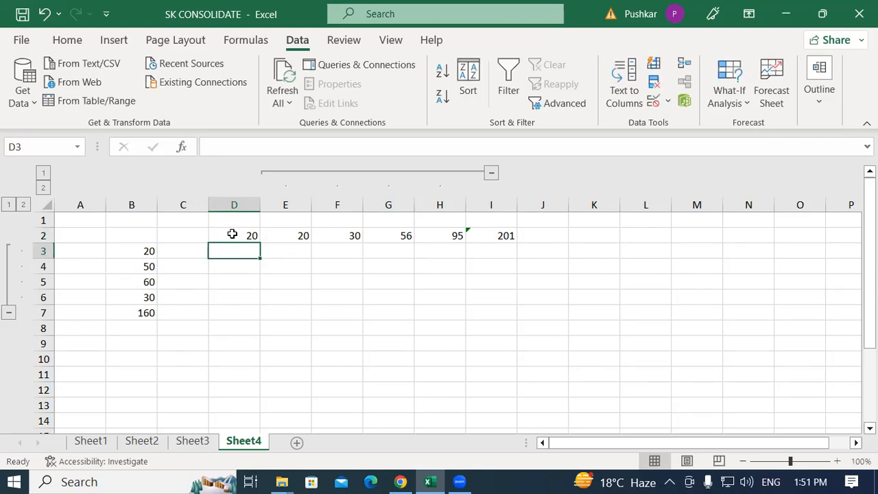
pyautogui.click(233, 234)
pyautogui.press('Delete')
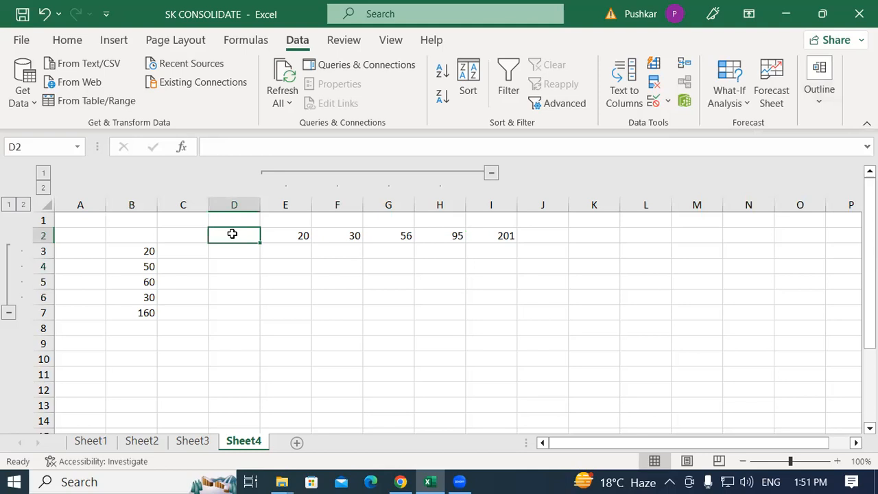
pyautogui.hotkey('ctrl', 'z')
pyautogui.hotkey('ctrl', 'y')
# Ungroup the rows of cells B3 to B6, using the Rows option.
pyautogui.moveTo(128, 251); pyautogui.dragTo(141, 300)
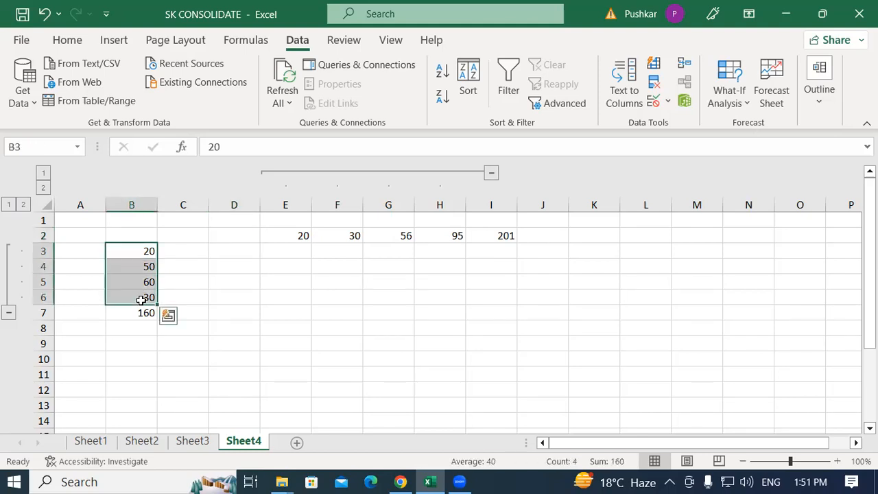
pyautogui.hotkey('alt', 'shift', 'Left')
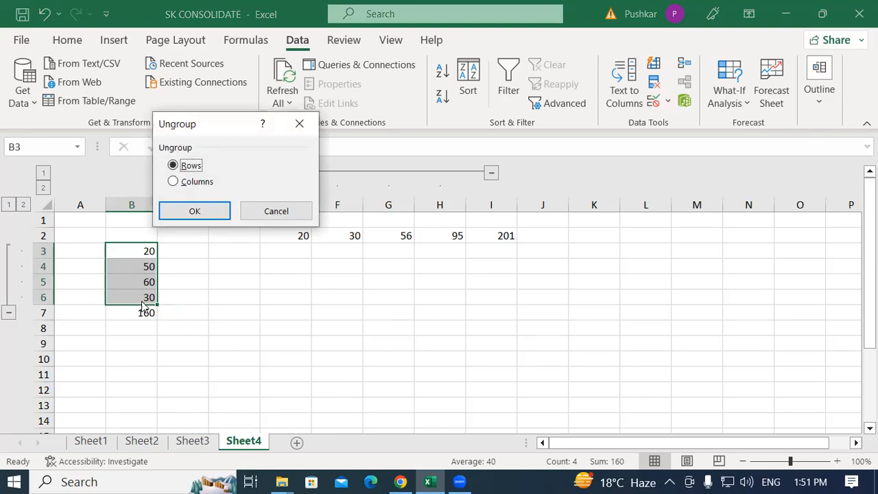
pyautogui.press('Return')
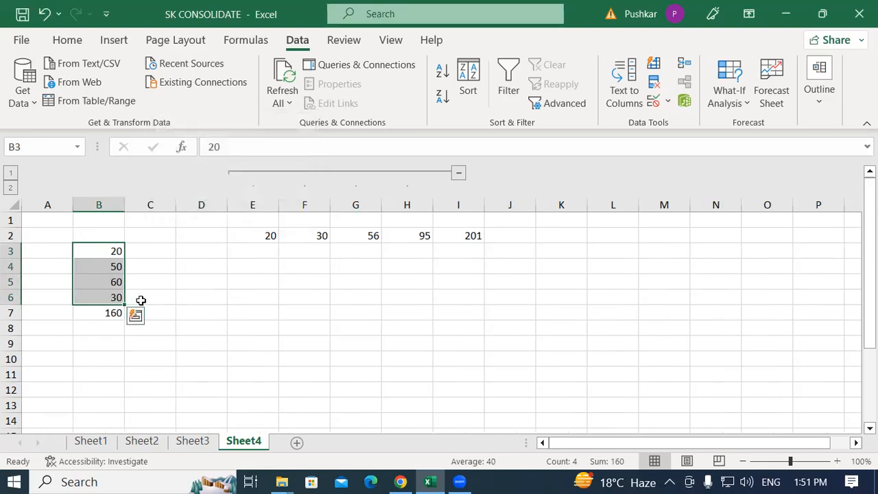
# Ungroup the columns of cells E2 to H2, using the Columns option.
pyautogui.moveTo(253, 236); pyautogui.dragTo(422, 235)
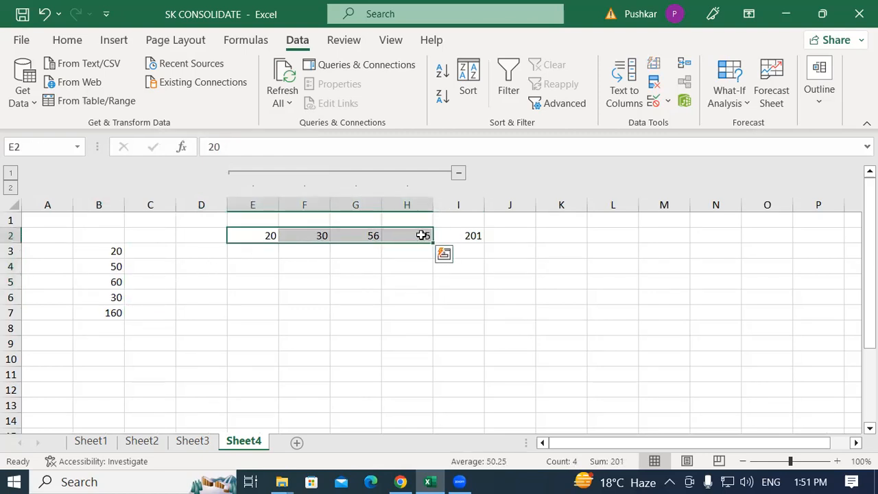
pyautogui.hotkey('shift', 'alt', 'Left')
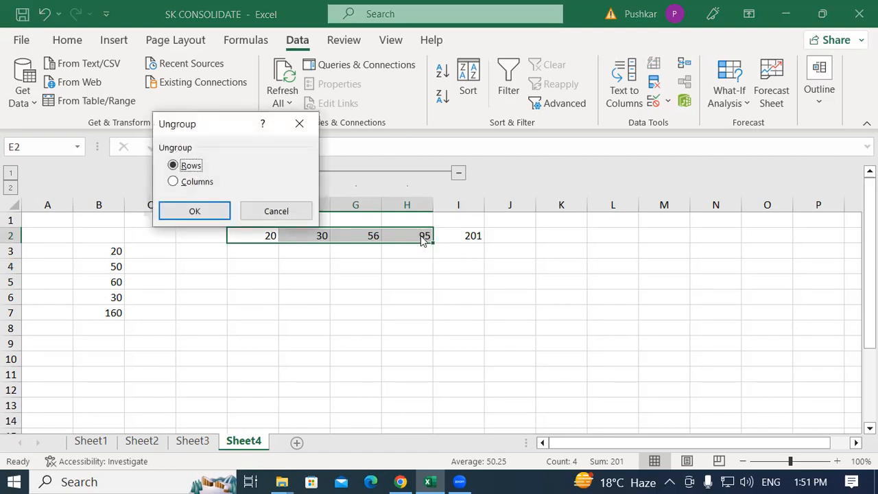
pyautogui.press('c')
pyautogui.press('Return')
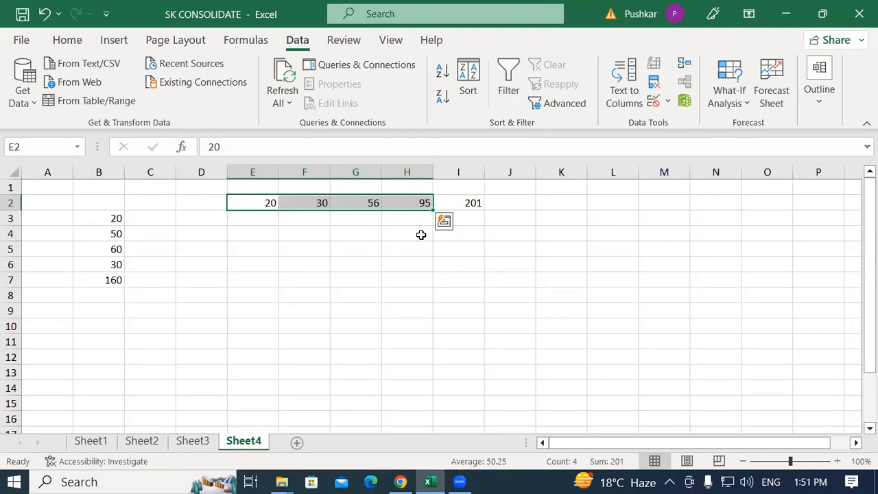
pyautogui.click(819, 88)
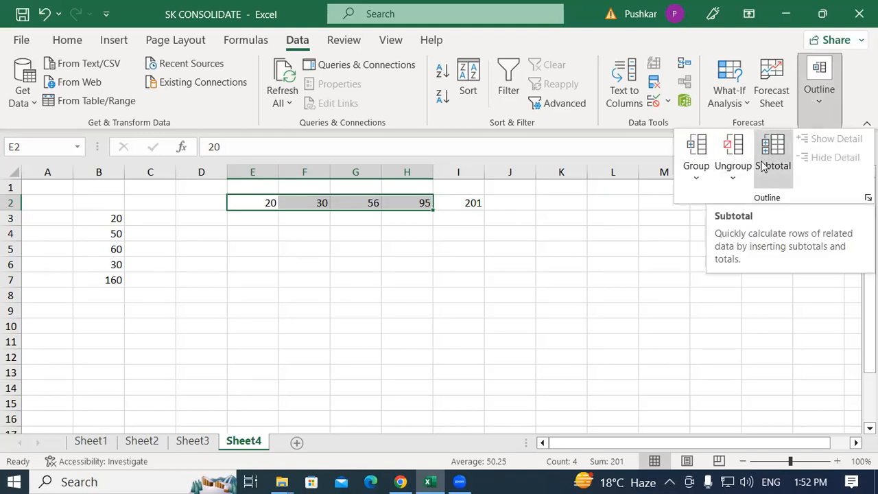
pyautogui.click(729, 89)
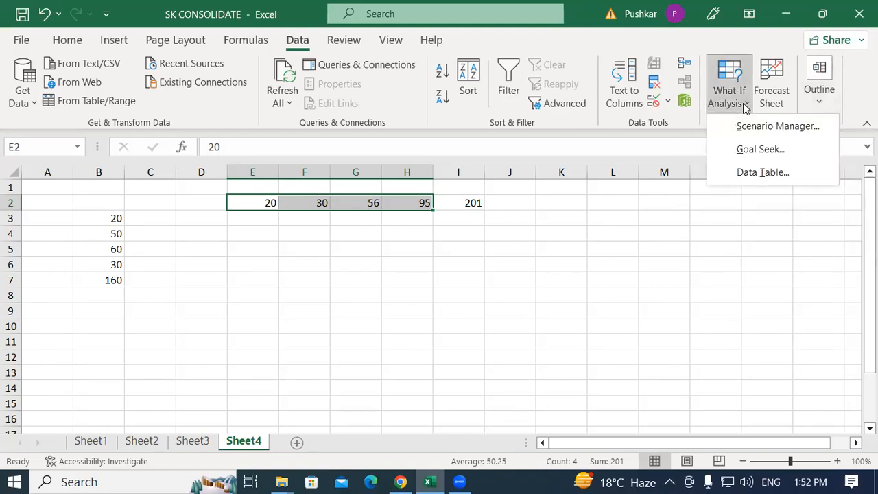